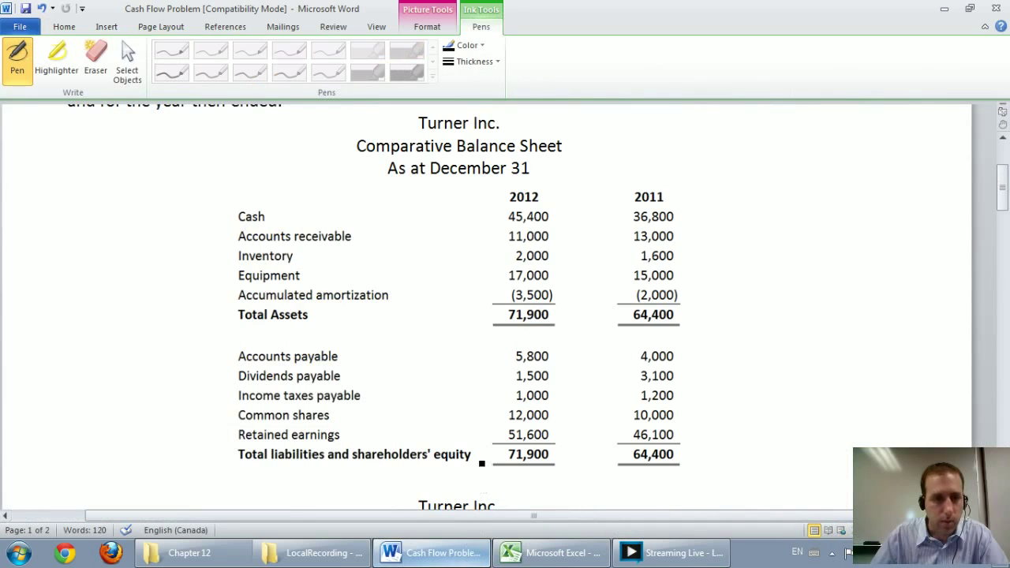
Compare the 2012 and 2011 accounts payable in the Word balance sheet and enter 1800 for the change in accounts payable in the Excel template
left_click(552, 552)
scroll(660, 465, "down", 1)
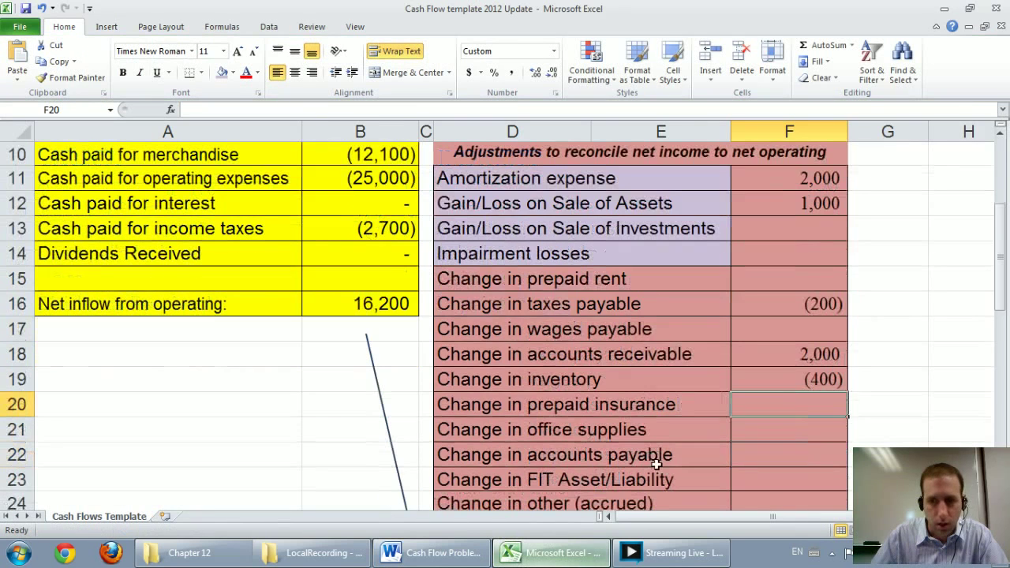
left_click(432, 553)
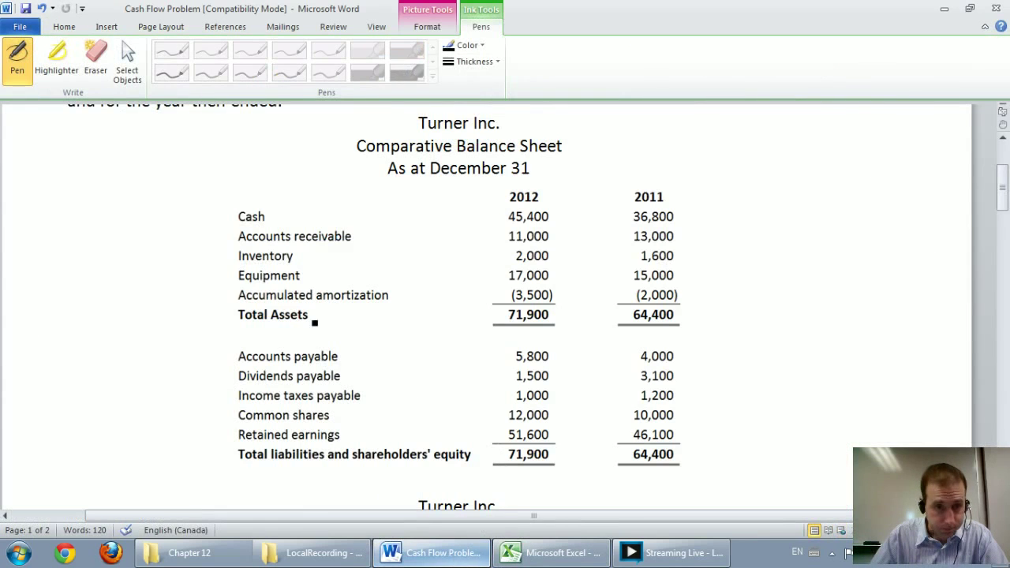
left_click(553, 553)
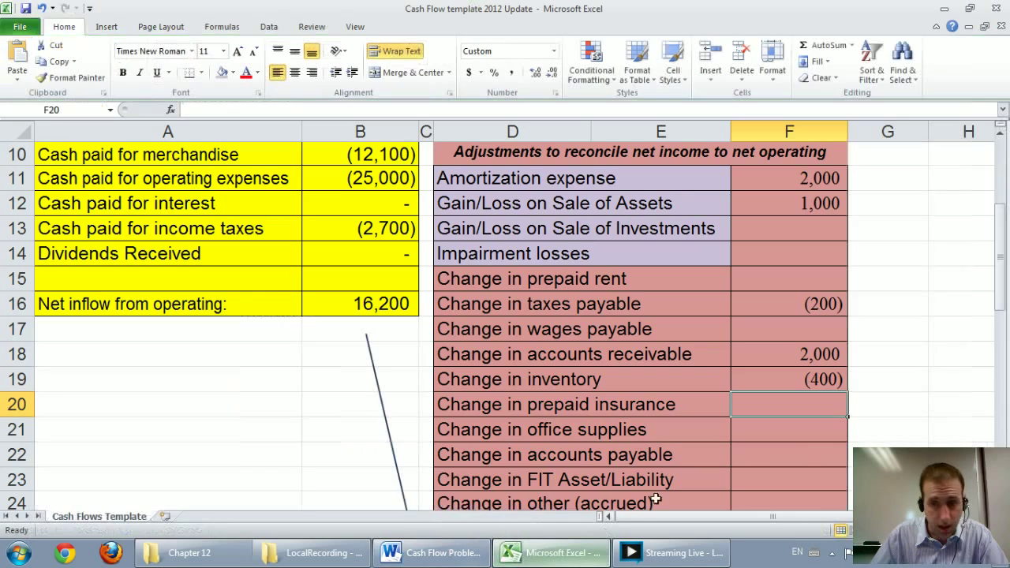
left_click(780, 450)
left_click(438, 553)
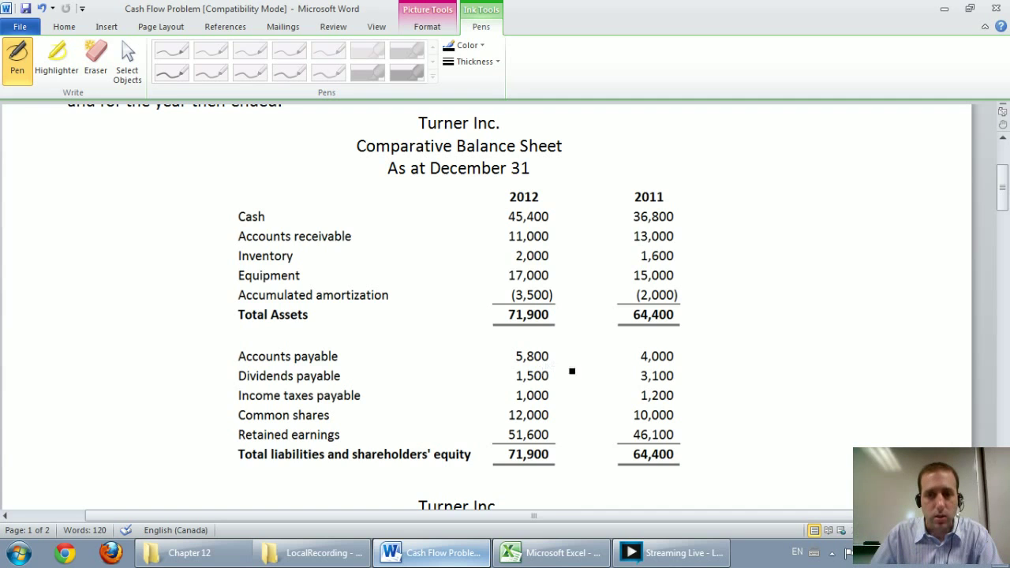
left_click(552, 552)
type("1800")
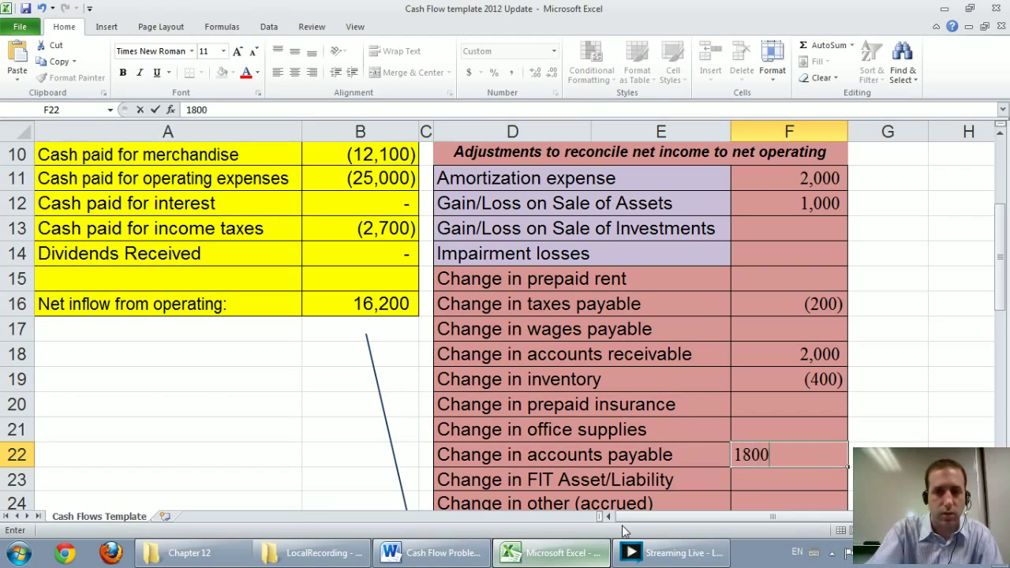
key("Return")
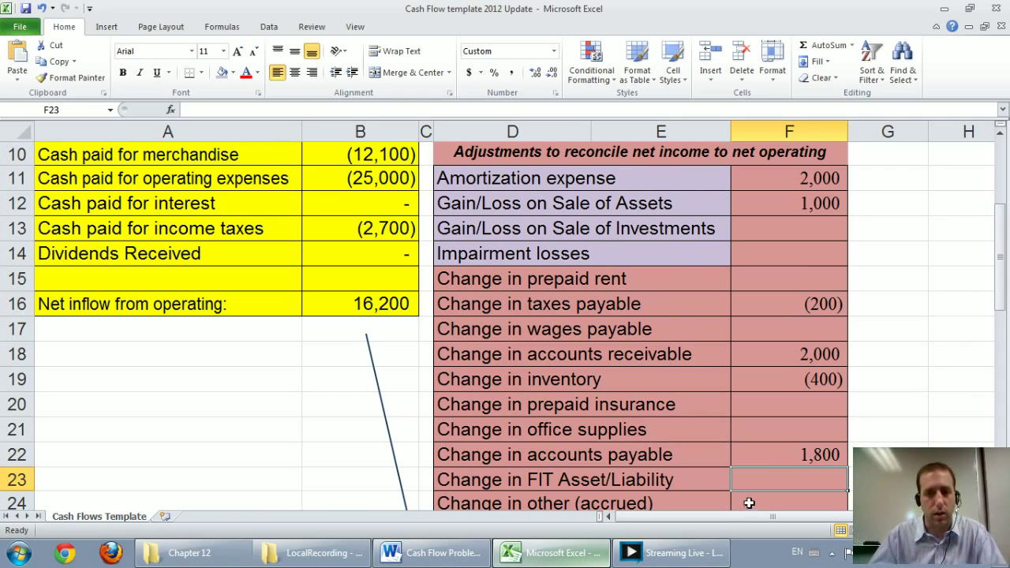
Start the indirect net inflow/outflow formula in F25 by adding net income, amortization, gain/loss on assets and taxes payable: =F9+F11+F12+F16
scroll(747, 505, "down", 1)
left_click(776, 428)
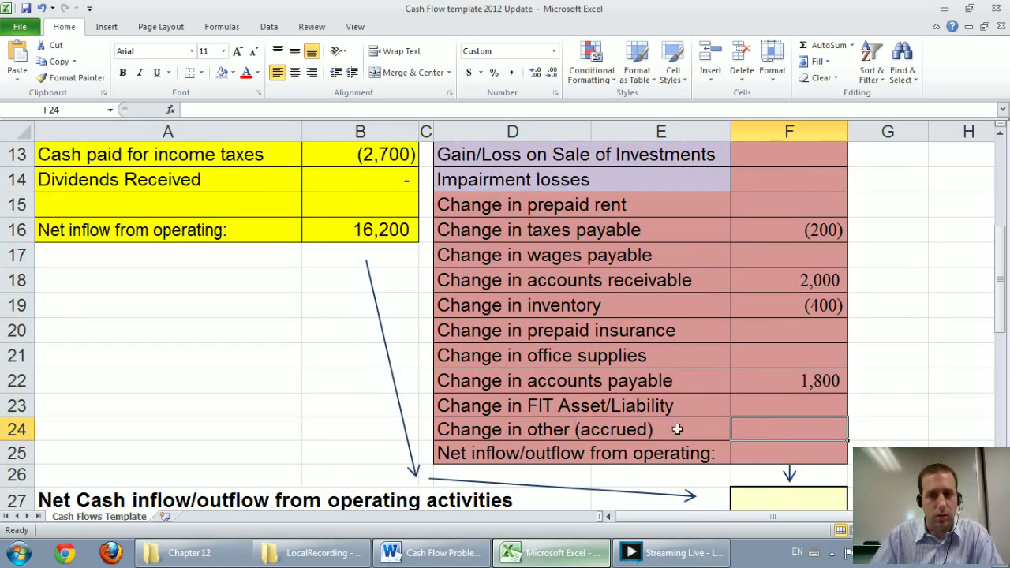
left_click(759, 454)
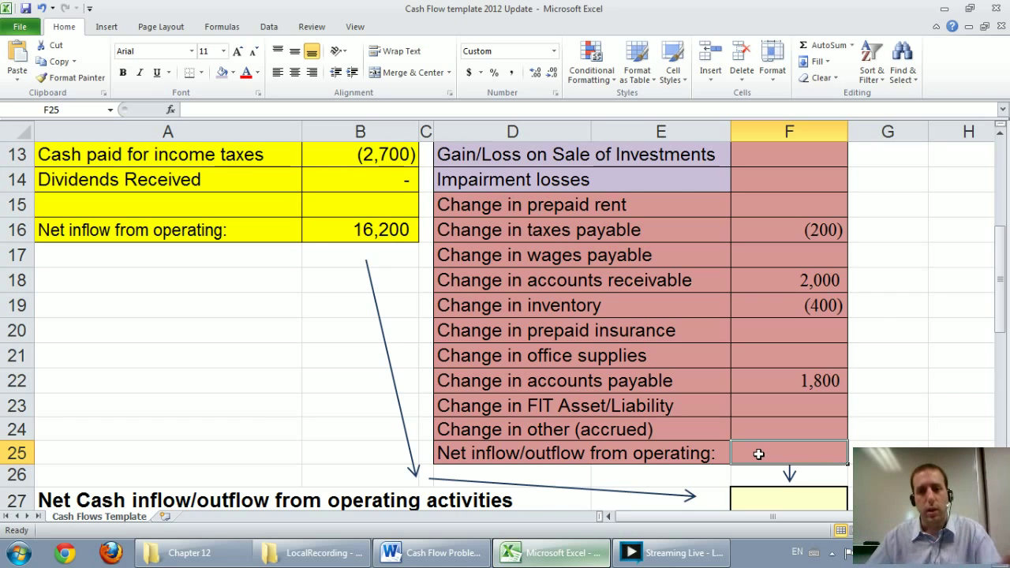
type("=sum(")
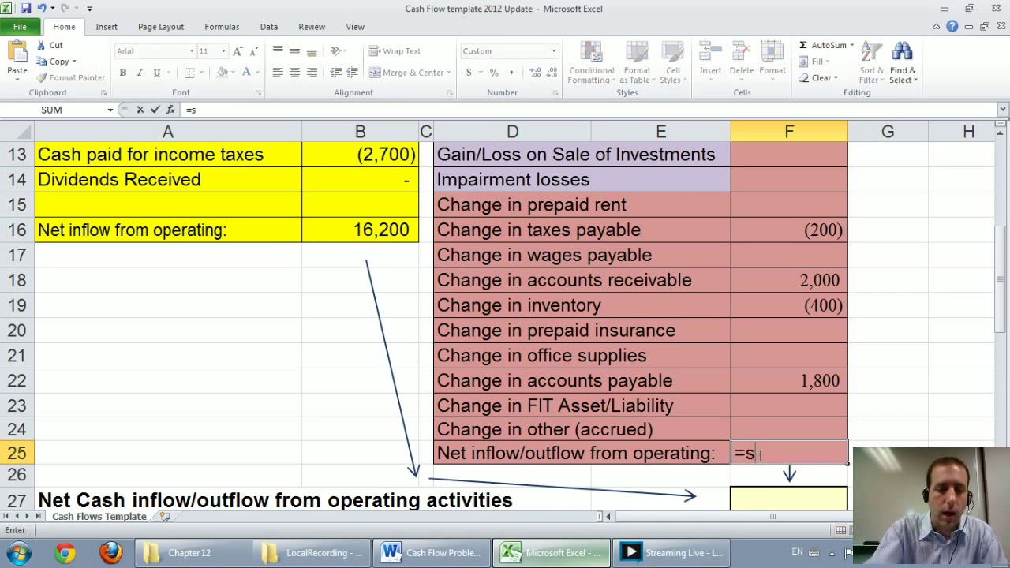
key("BackSpace")
key("BackSpace")
key("BackSpace")
key("BackSpace")
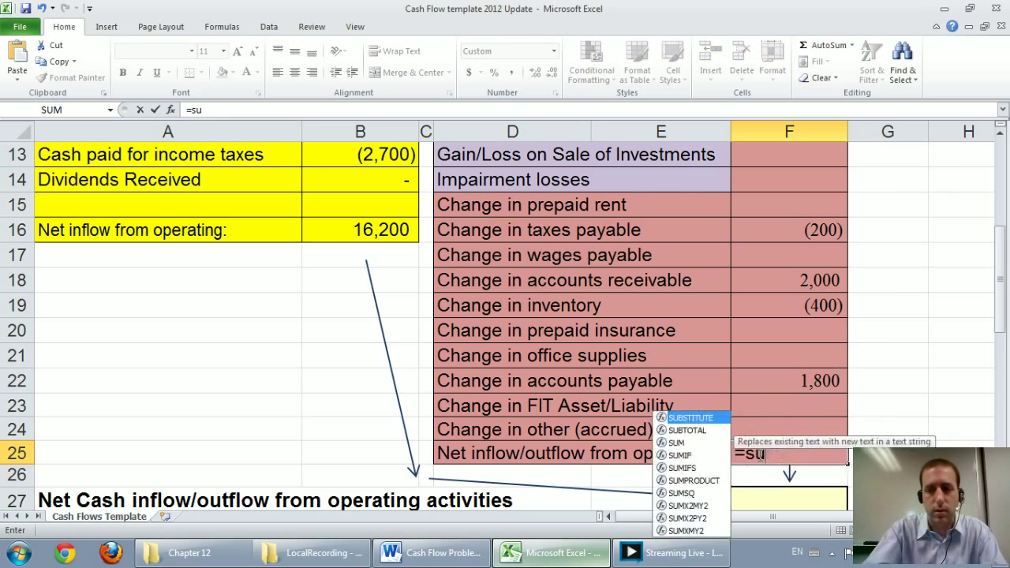
scroll(779, 442, "up", 4)
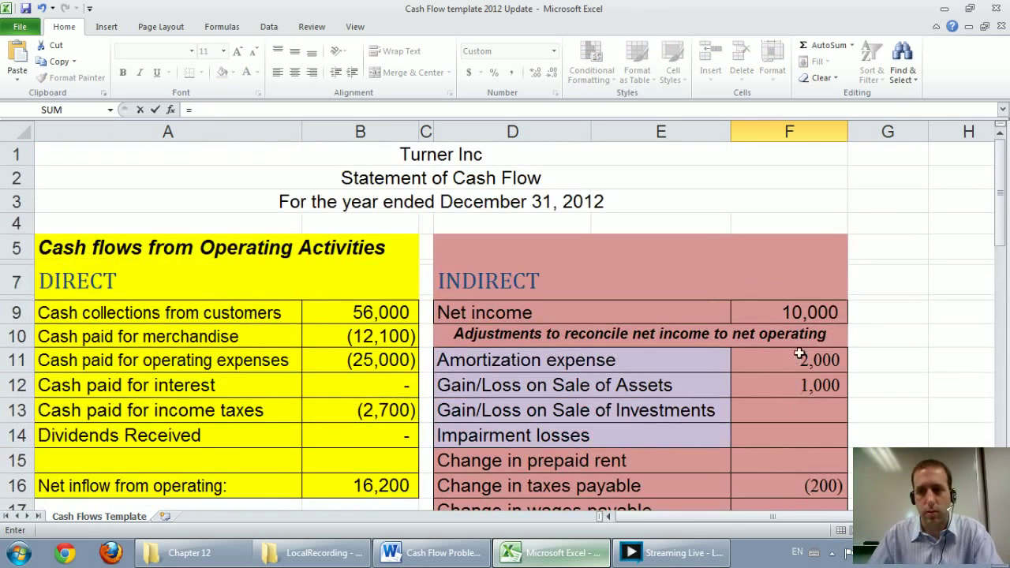
left_click(796, 314)
type("+")
left_click(805, 360)
type("+")
left_click(805, 386)
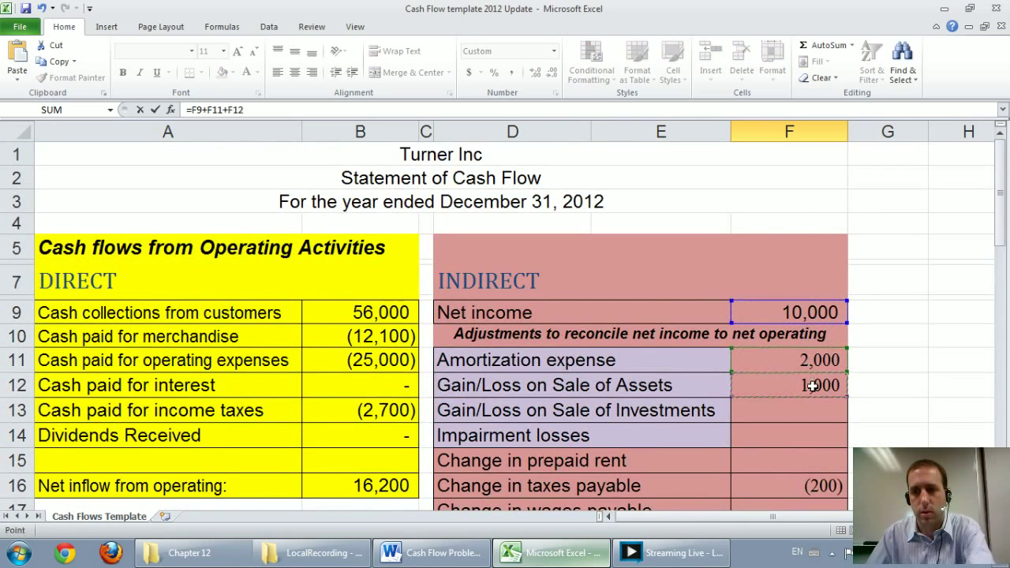
type("+")
left_click(825, 485)
Complete the F25 formula by adding the accounts receivable, inventory and accounts payable changes: +F18+F19+F22
scroll(825, 482, "down", 7)
scroll(845, 448, "up", 3)
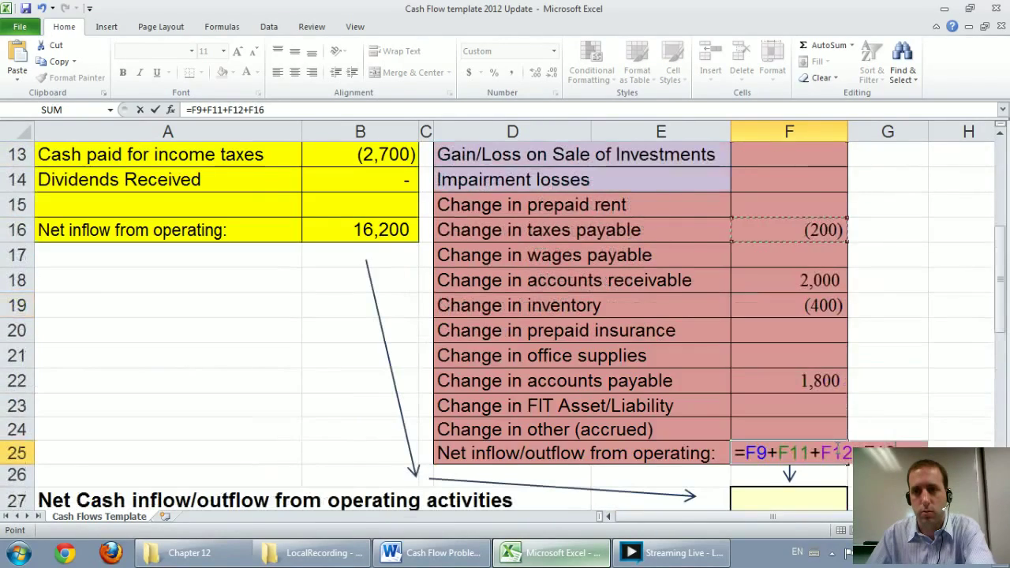
type("+")
left_click(821, 280)
type("+")
left_click(815, 305)
type("+")
left_click(814, 380)
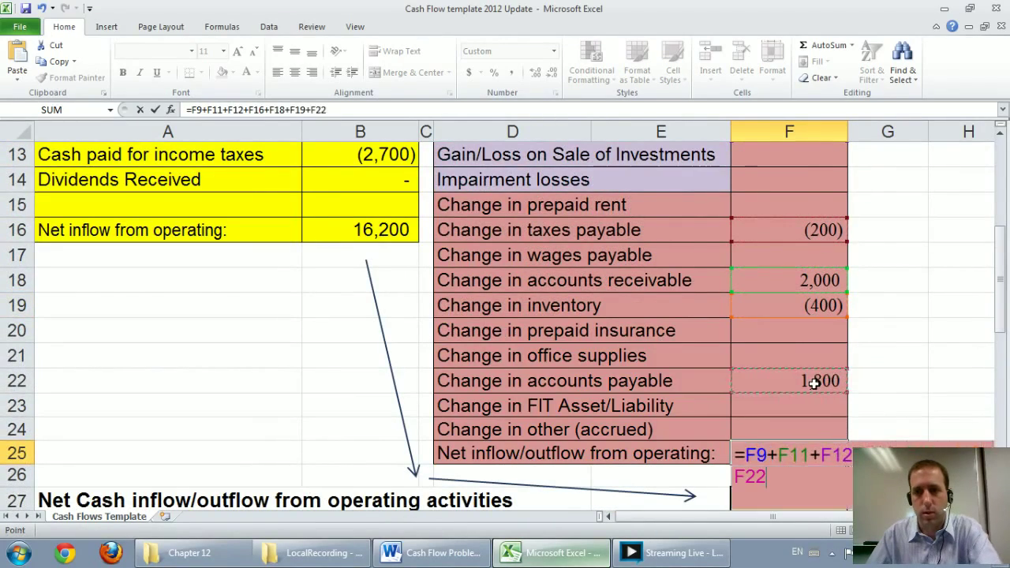
key("Return")
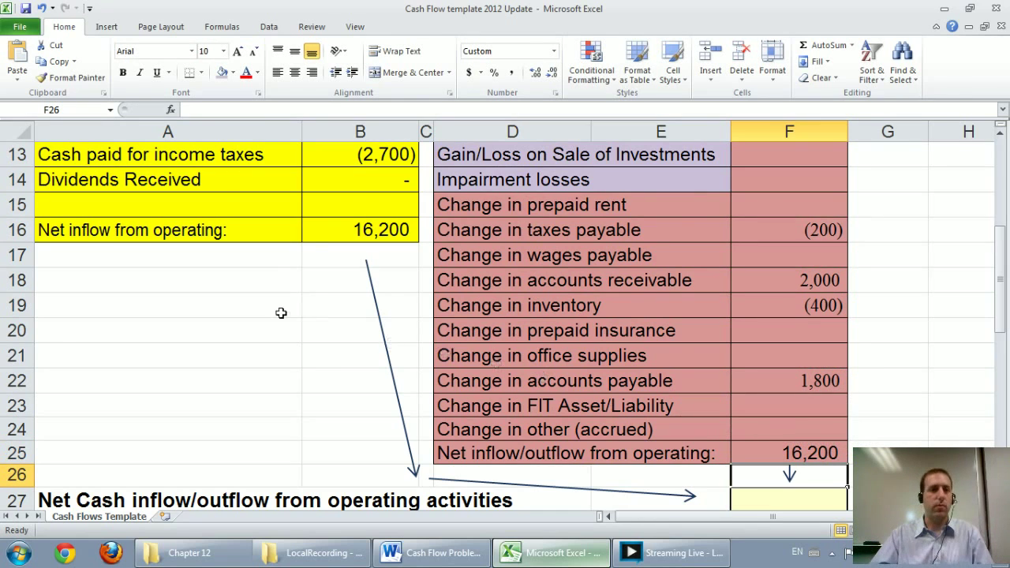
Remove "/outflow" from the indirect section's total label in D25 so it reads "Net inflow from operating:"
scroll(303, 243, "up", 2)
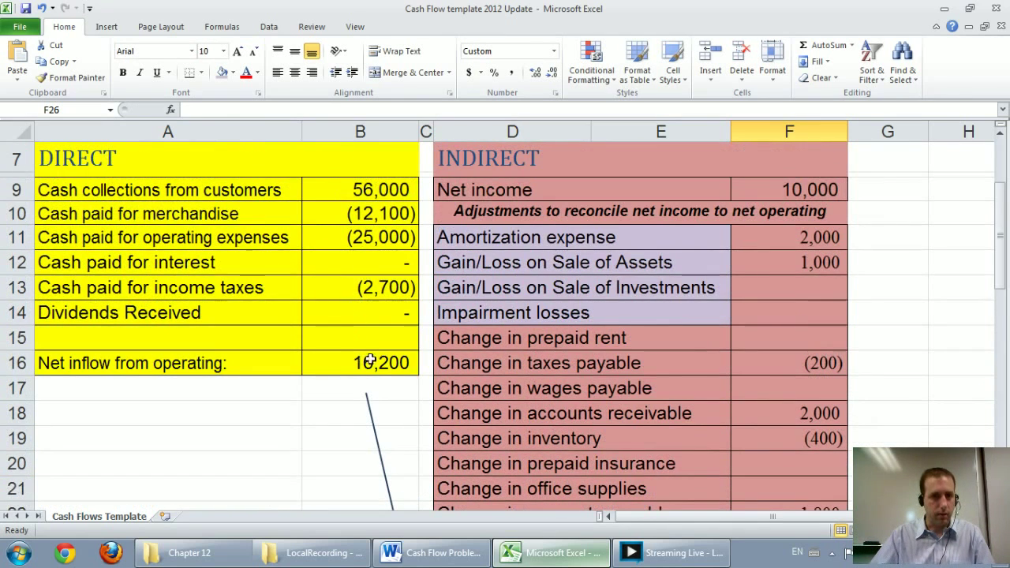
scroll(521, 391, "down", 2)
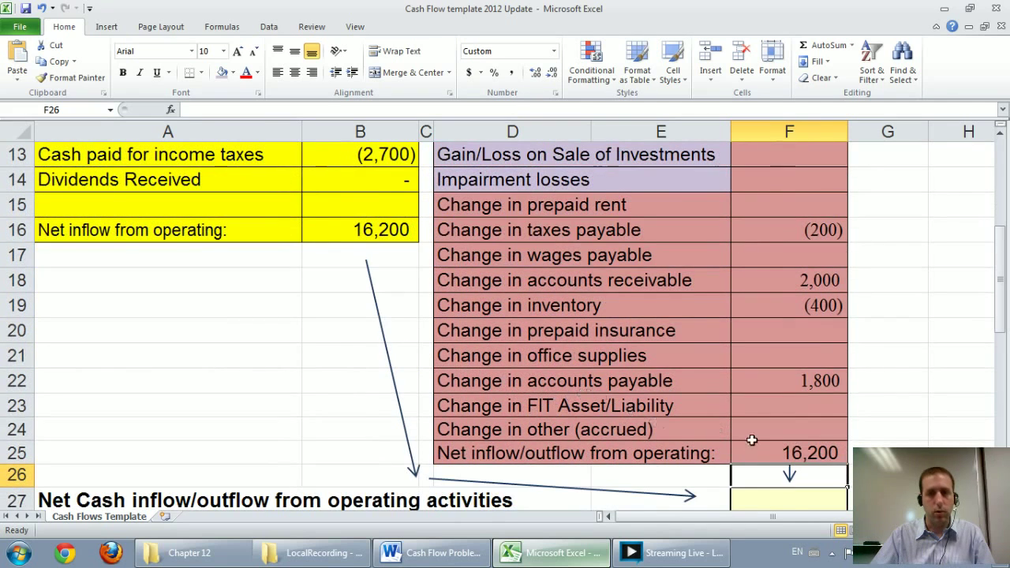
left_click(606, 449)
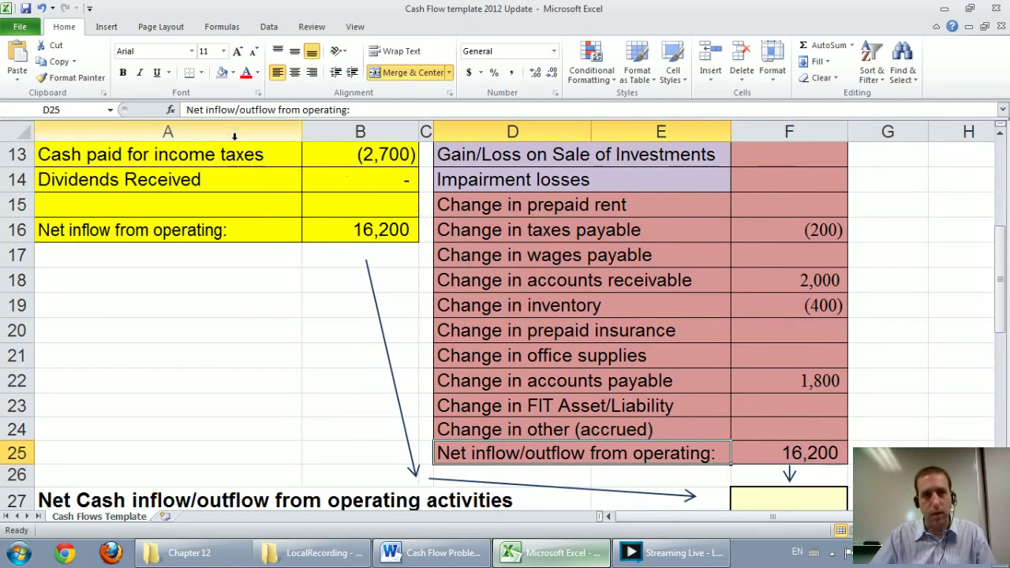
left_click_drag(236, 109, 281, 109)
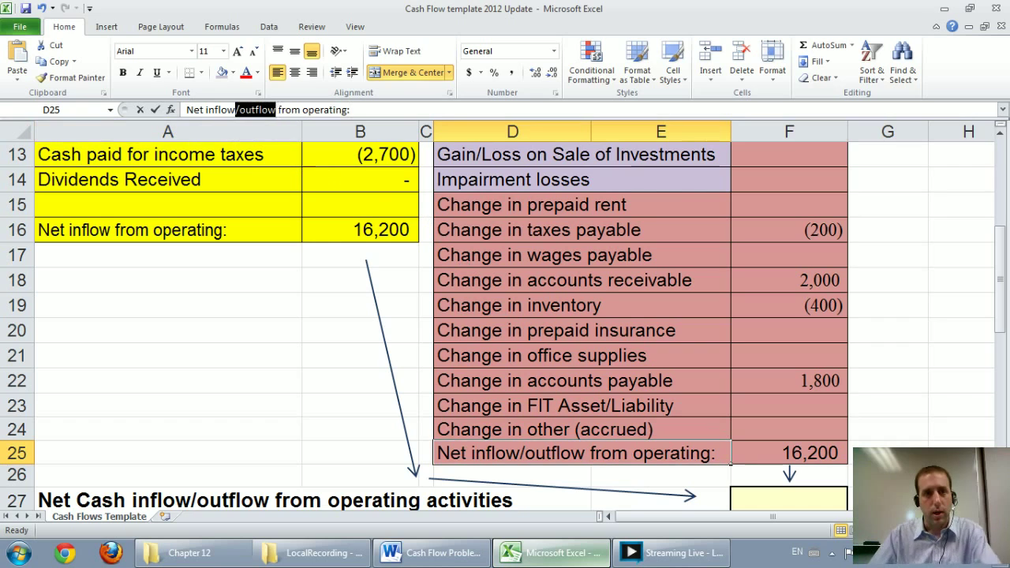
key("Delete")
key("Return")
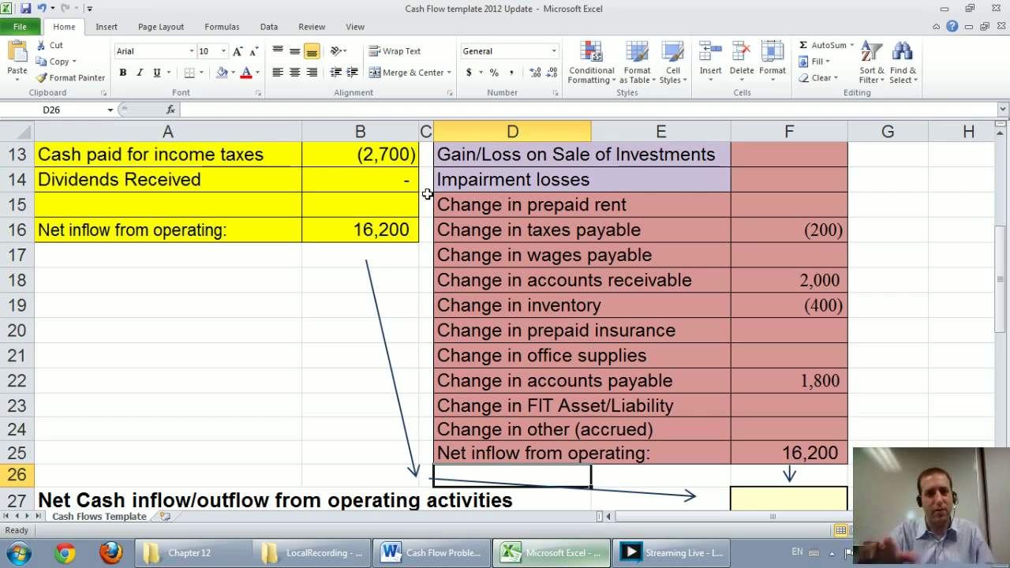
Enter 16,200 as the net cash from operating activities in F27
left_click(767, 495)
type("16,200")
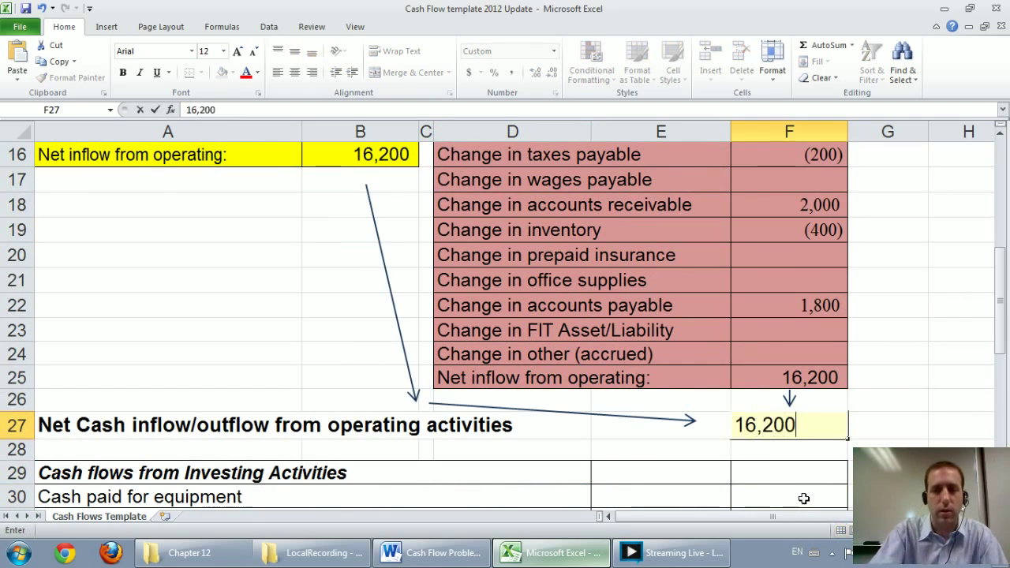
key("Return")
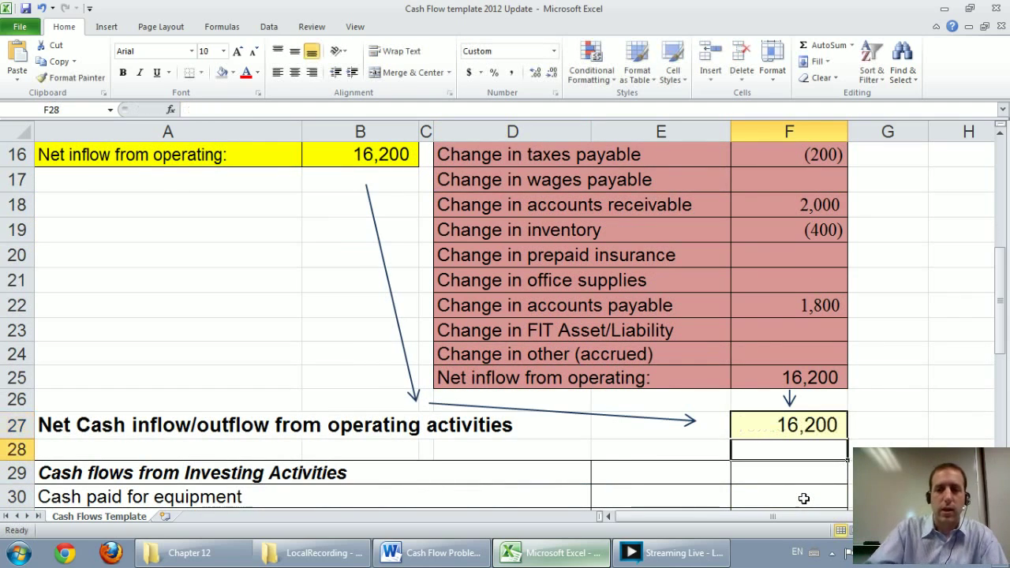
Shorten the heading in A27 to "Net Cash inflow from operating activities" by removing "/outflow"
left_click(120, 438)
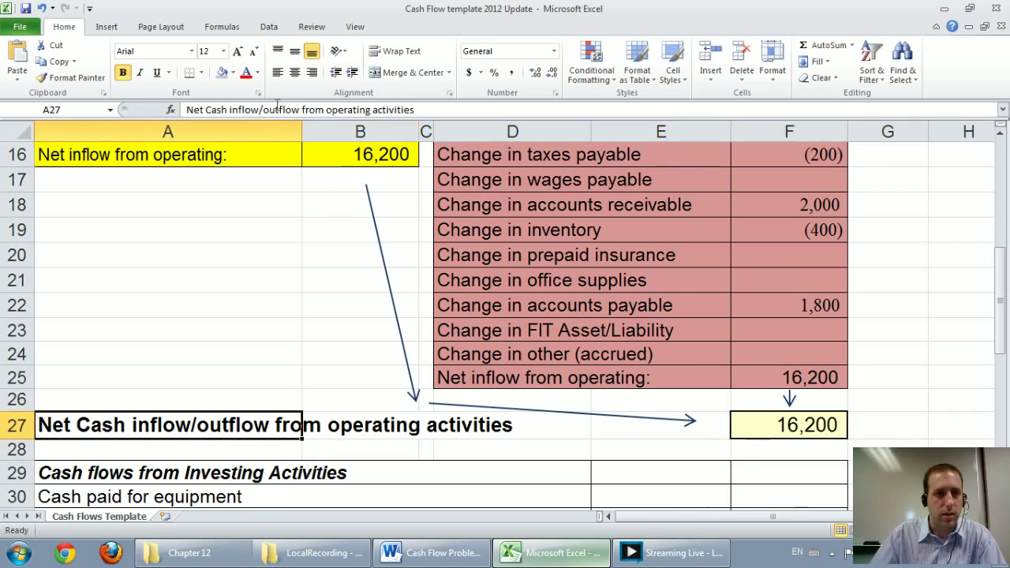
left_click_drag(260, 110, 300, 110)
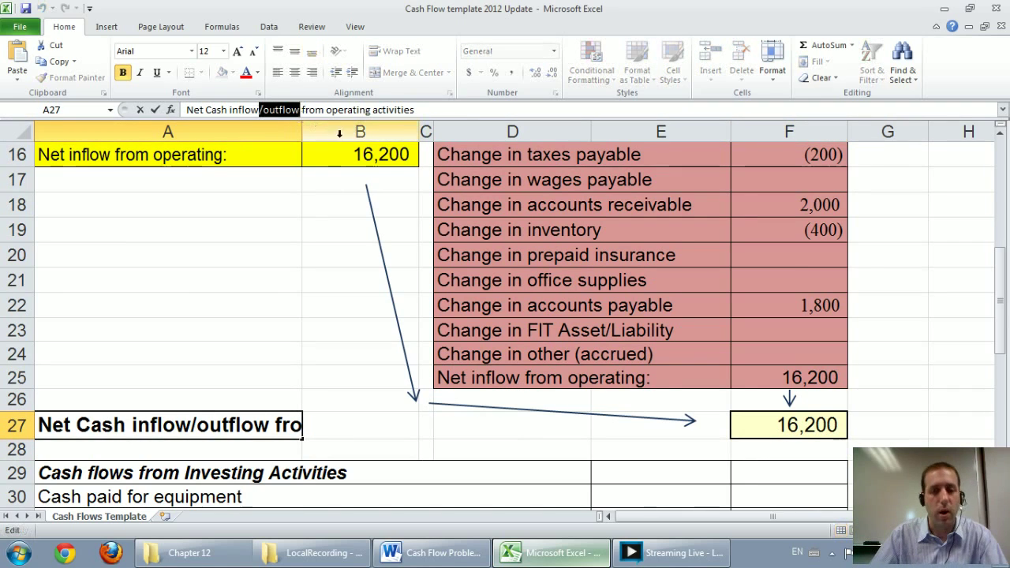
key("BackSpace")
key("Return")
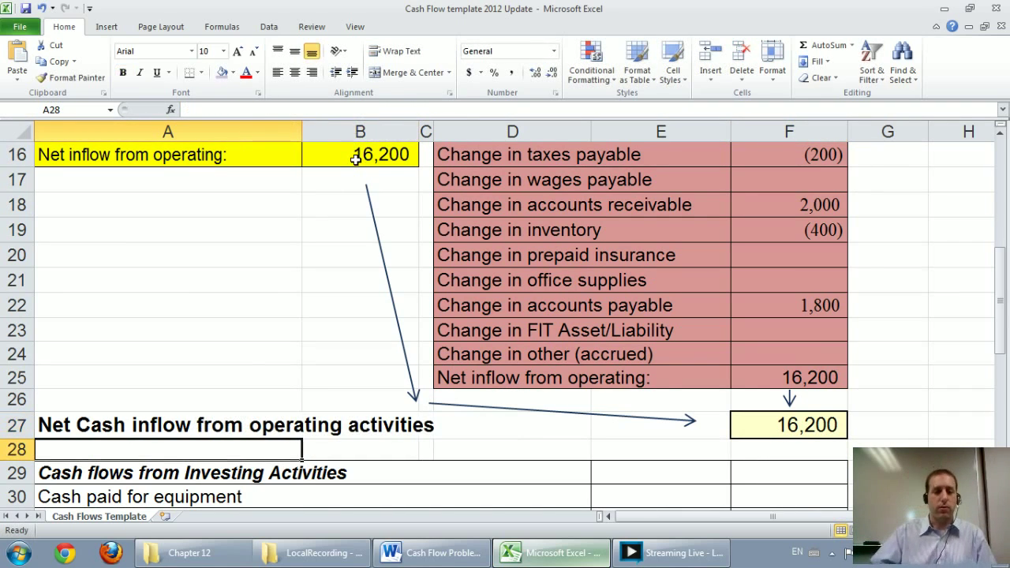
Handwrite "A", an upward arrow and a dash in black ink in the blank columns beside the indirect section
scroll(356, 158, "down", 2)
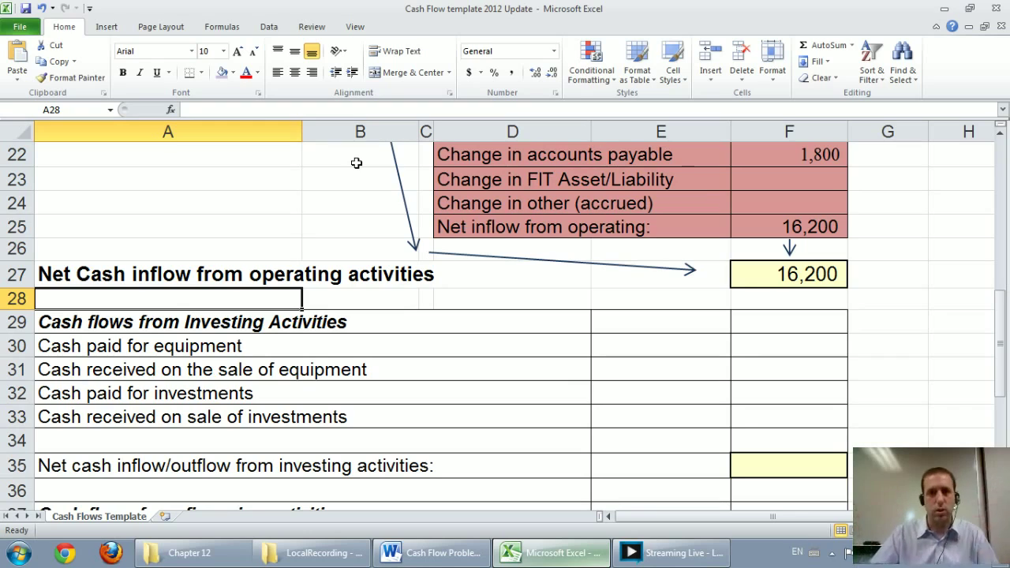
scroll(398, 156, "up", 4)
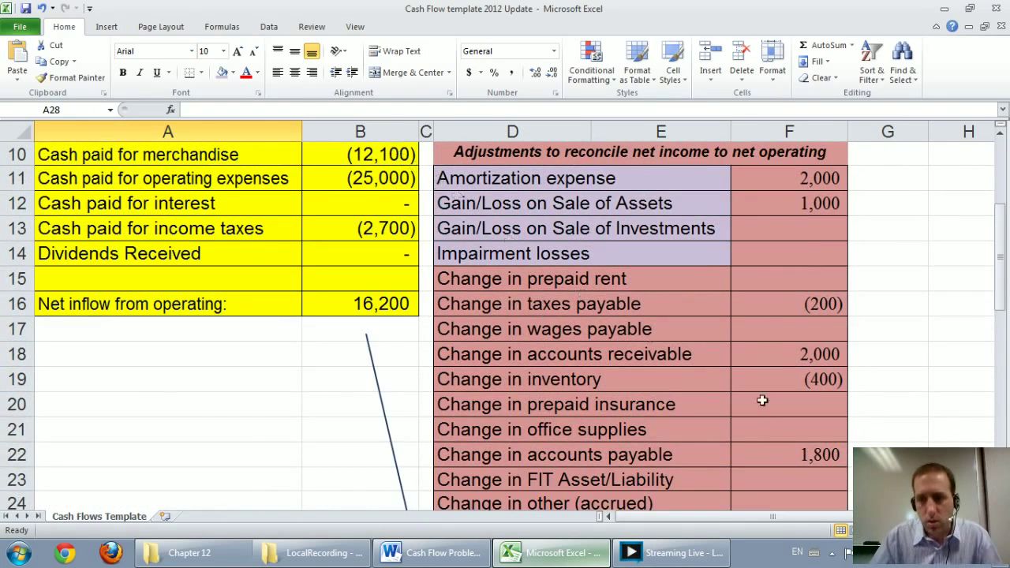
scroll(498, 316, "down", 1, "ctrl")
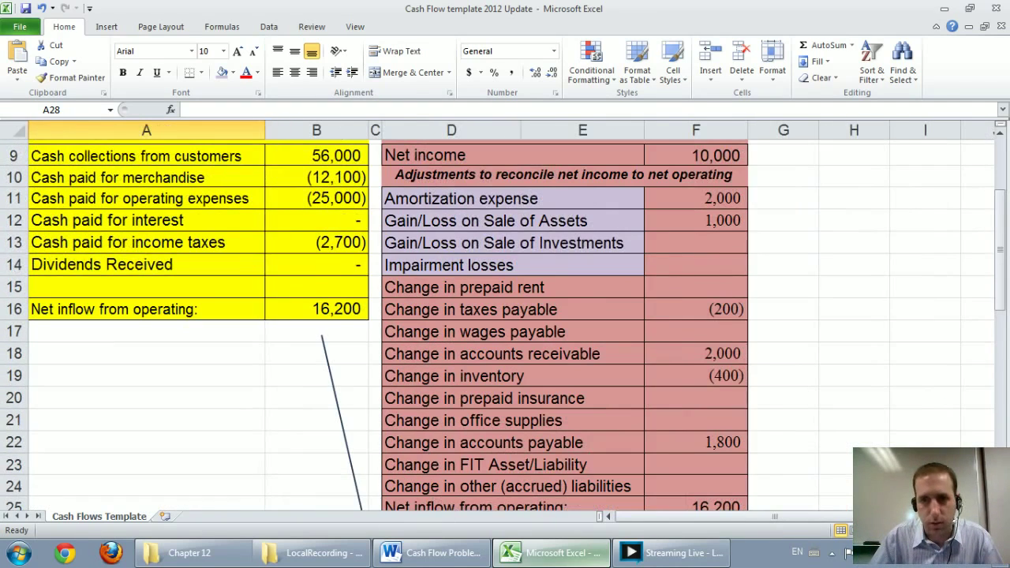
scroll(987, 230, "down", 1, "ctrl")
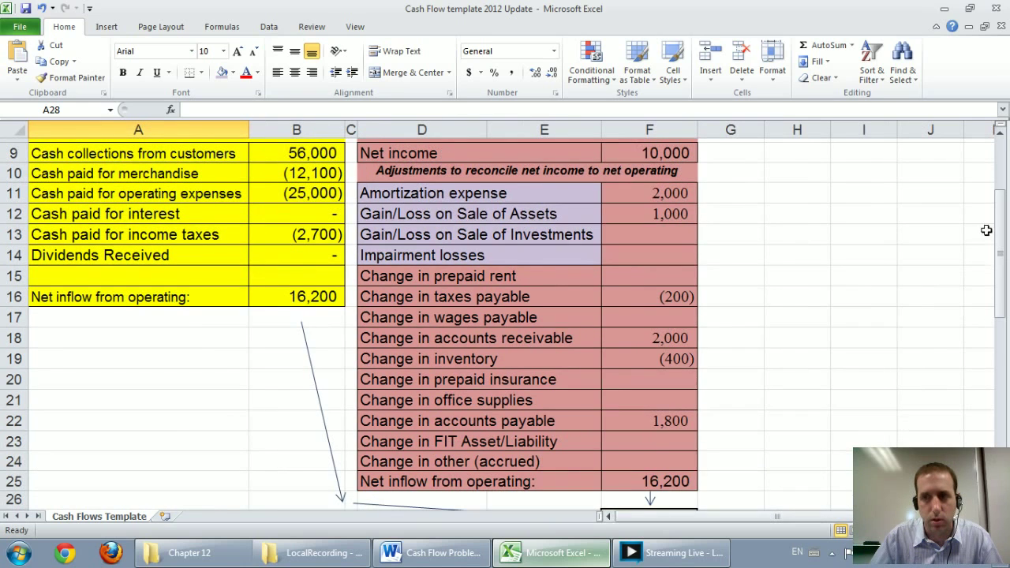
left_click(1001, 138)
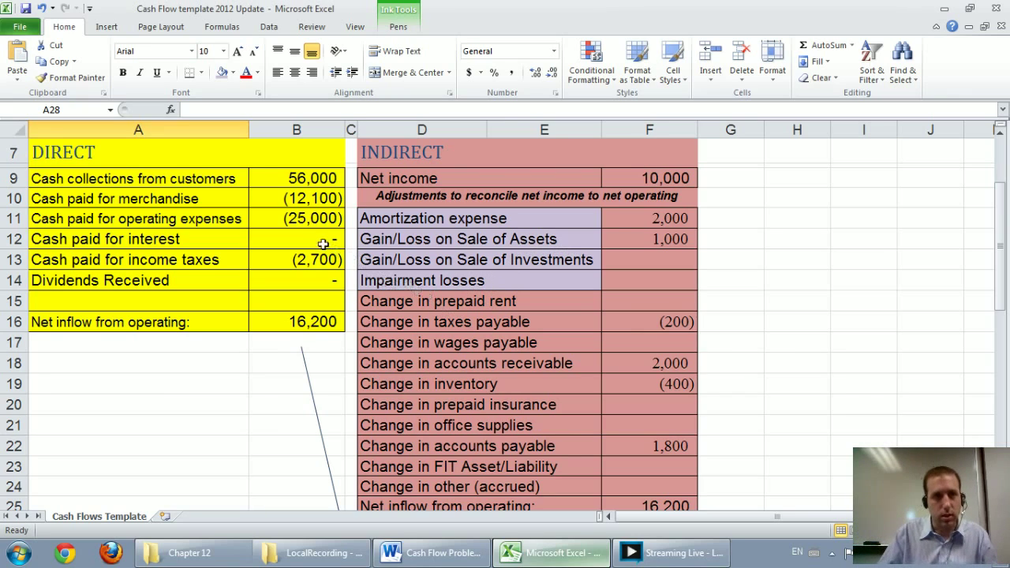
left_click(399, 26)
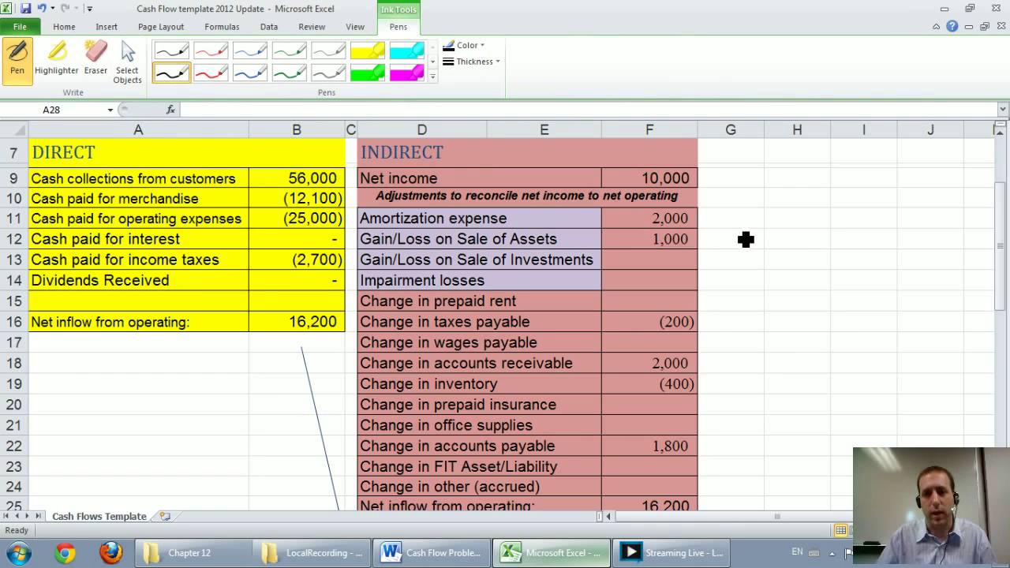
left_click_drag(612, 517, 659, 517)
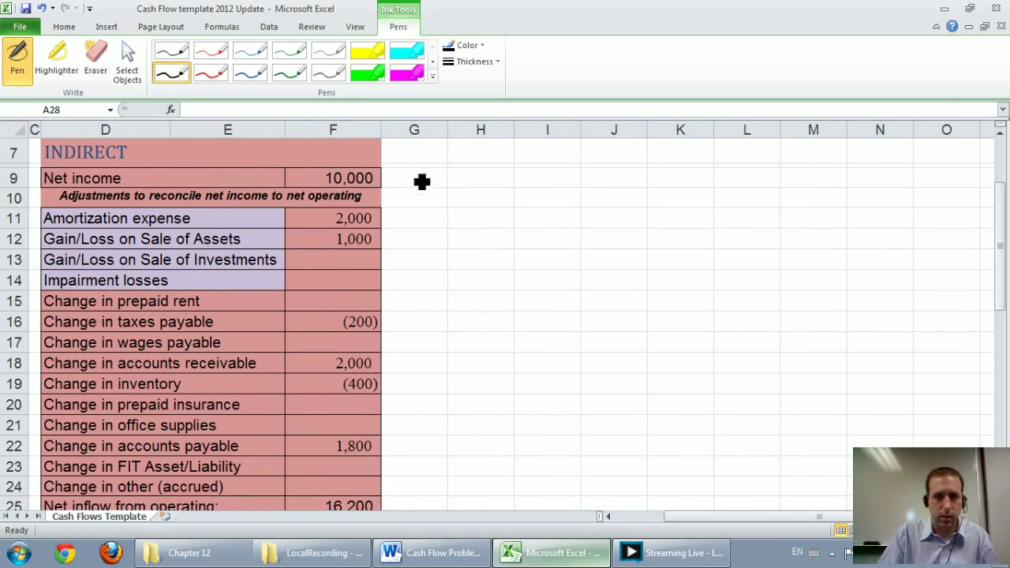
mouse_move(472, 217)
left_mouse_down()
mouse_move(548, 191)
mouse_move(601, 205)
left_mouse_up()
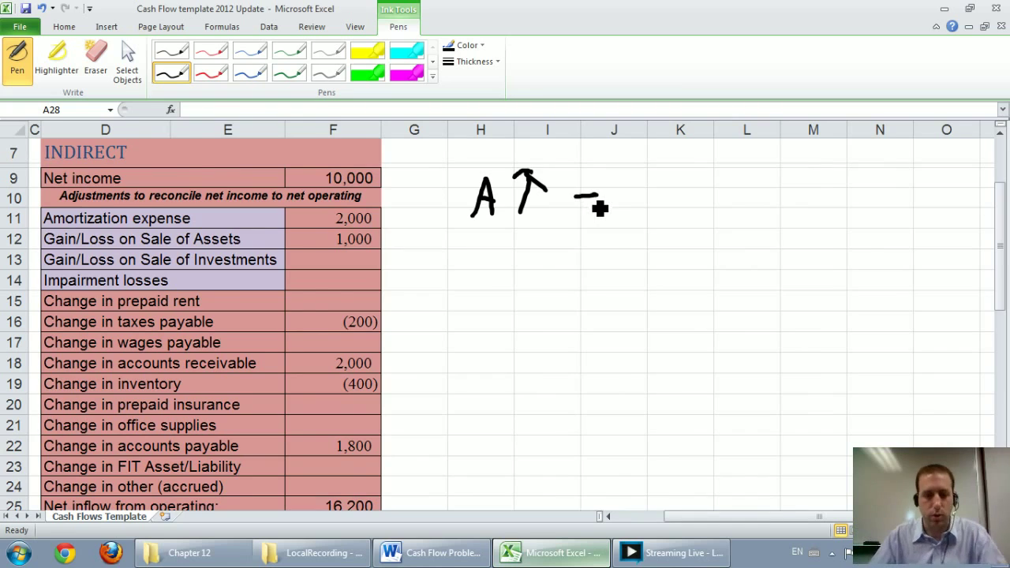
Undo the dash drawn after the upward arrow and leave ink drawing mode
key("Escape")
scroll(591, 199, "up", 5)
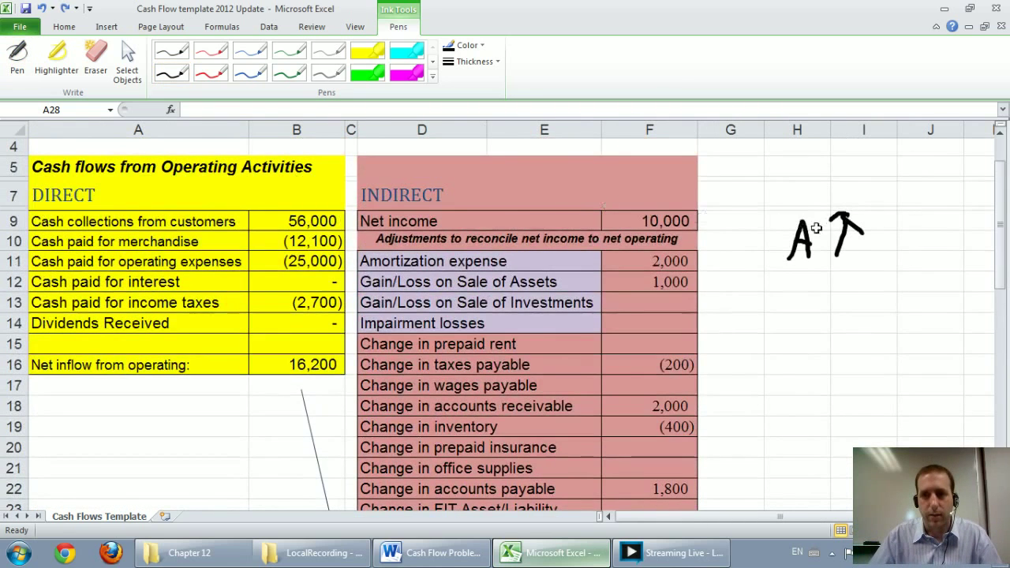
left_click_drag(842, 521, 868, 521)
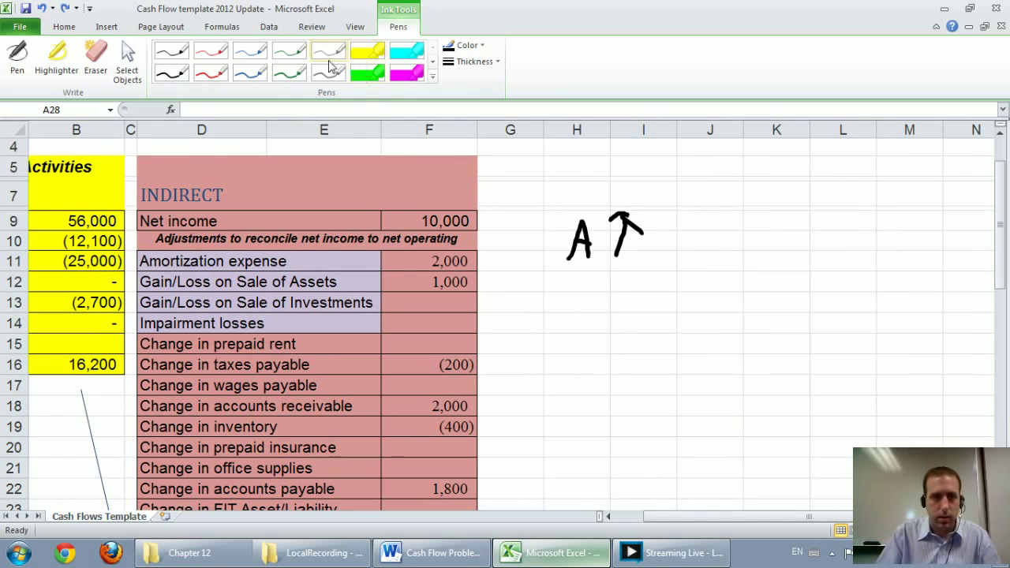
Handwrite "Cash" and a downward arrow in thin black ink beside the "A" with the upward arrow
left_click(172, 52)
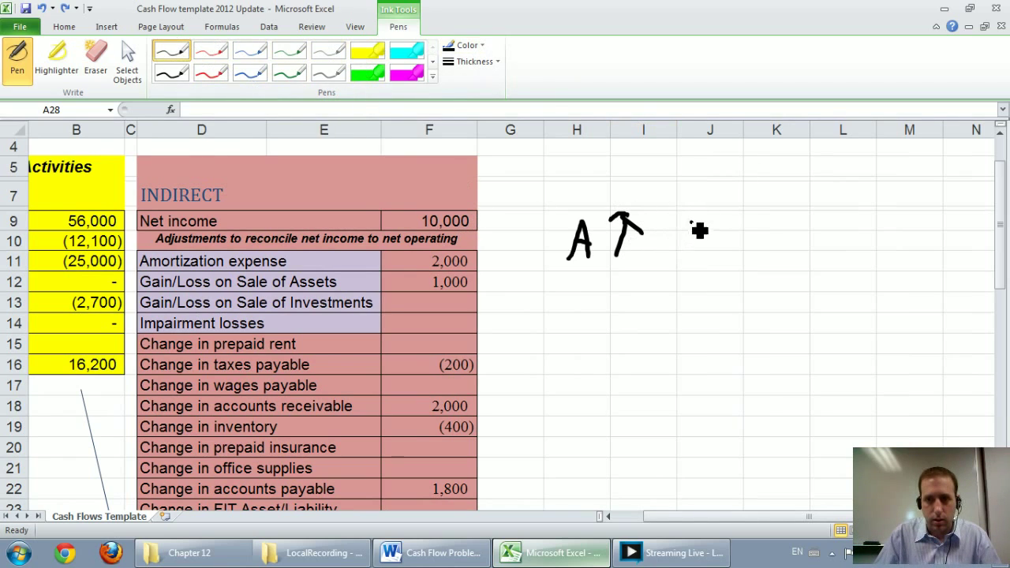
left_click_drag(695, 224, 693, 243)
left_click_drag(712, 232, 718, 247)
mouse_move(738, 226)
left_mouse_down()
mouse_move(758, 249)
mouse_move(782, 253)
left_mouse_up()
mouse_move(768, 240)
left_mouse_down()
mouse_move(789, 250)
mouse_move(798, 241)
left_mouse_up()
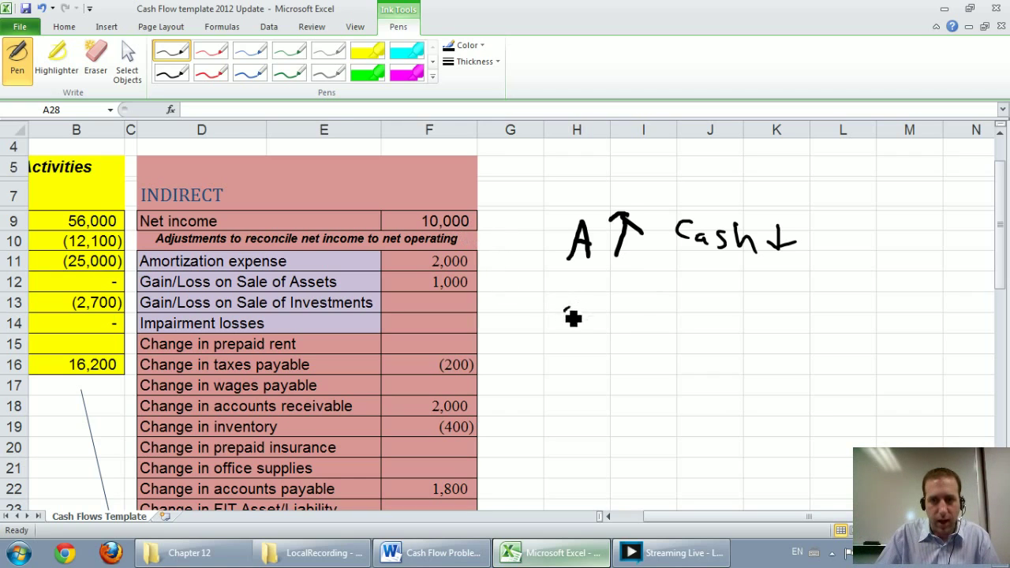
Handwrite a second row below reading "A", downward arrow, "Cash", upward arrow
left_click_drag(565, 310, 586, 308)
left_click_drag(570, 301, 614, 313)
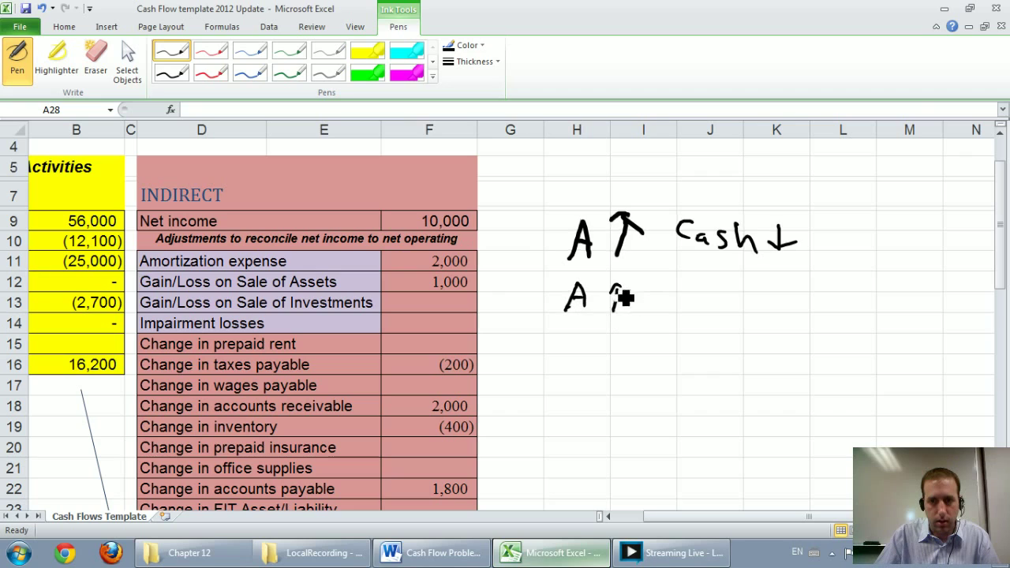
mouse_move(616, 285)
left_mouse_down()
mouse_move(617, 315)
mouse_move(629, 308)
left_mouse_up()
mouse_move(687, 290)
left_mouse_down()
mouse_move(702, 314)
mouse_move(772, 314)
mouse_move(773, 292)
mouse_move(790, 309)
left_mouse_up()
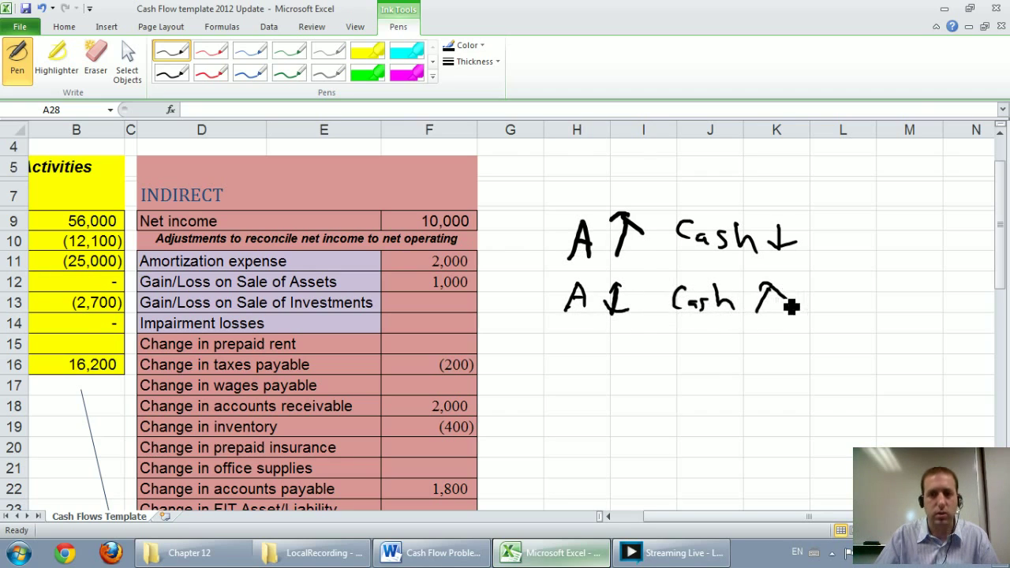
Handwrite two liability rows: "L" up arrow with "Cash" up arrow, and "L" down arrow with "Cash" down arrow
mouse_move(567, 341)
left_mouse_down()
mouse_move(595, 372)
mouse_move(625, 338)
left_mouse_up()
mouse_move(613, 351)
left_mouse_down()
mouse_move(713, 370)
mouse_move(740, 350)
mouse_move(787, 366)
mouse_move(793, 349)
left_mouse_up()
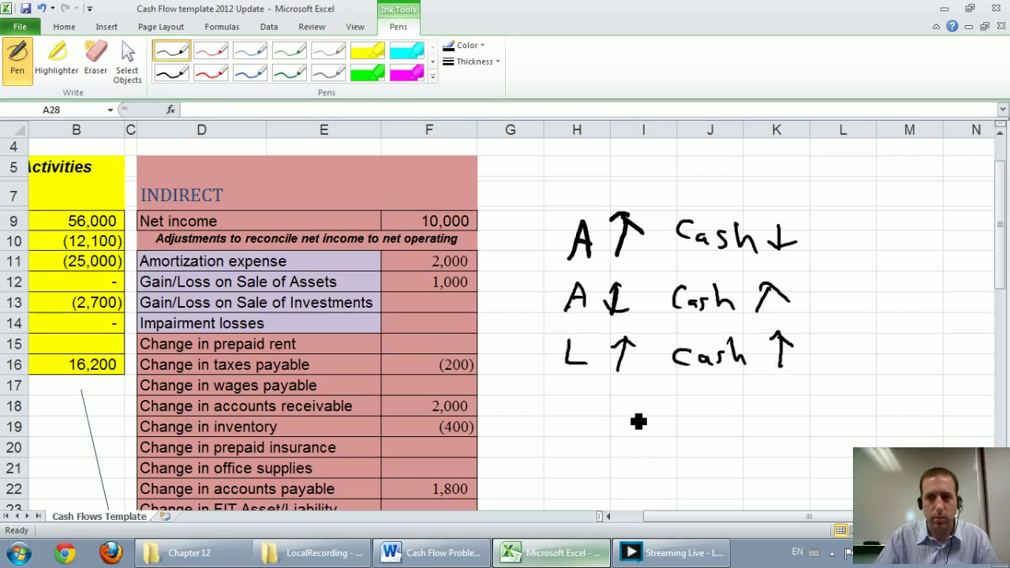
mouse_move(569, 389)
left_mouse_down()
mouse_move(587, 415)
mouse_move(612, 422)
mouse_move(622, 413)
left_mouse_up()
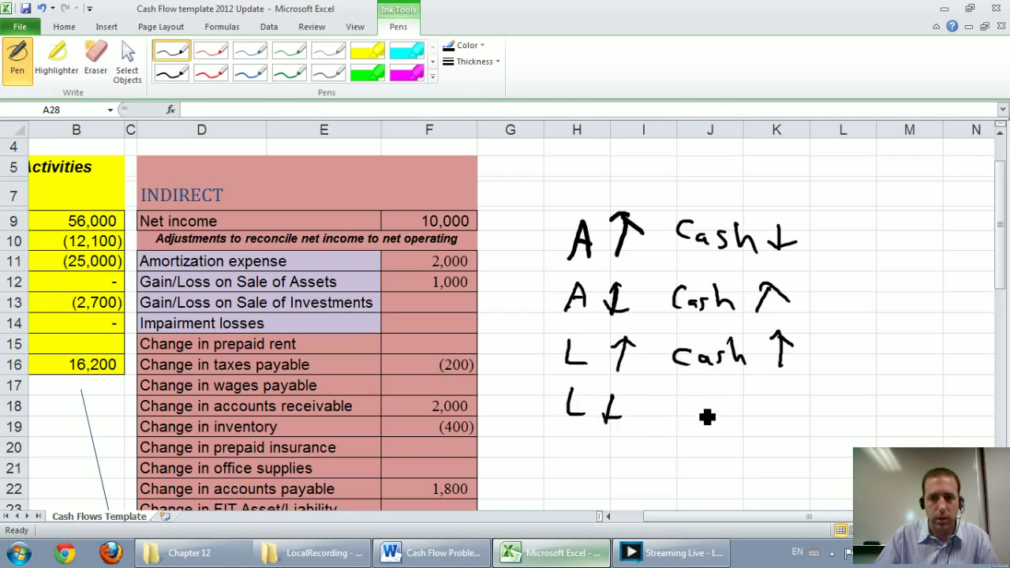
mouse_move(684, 405)
left_mouse_down()
mouse_move(679, 416)
mouse_move(784, 424)
left_mouse_up()
left_click_drag(772, 407, 792, 409)
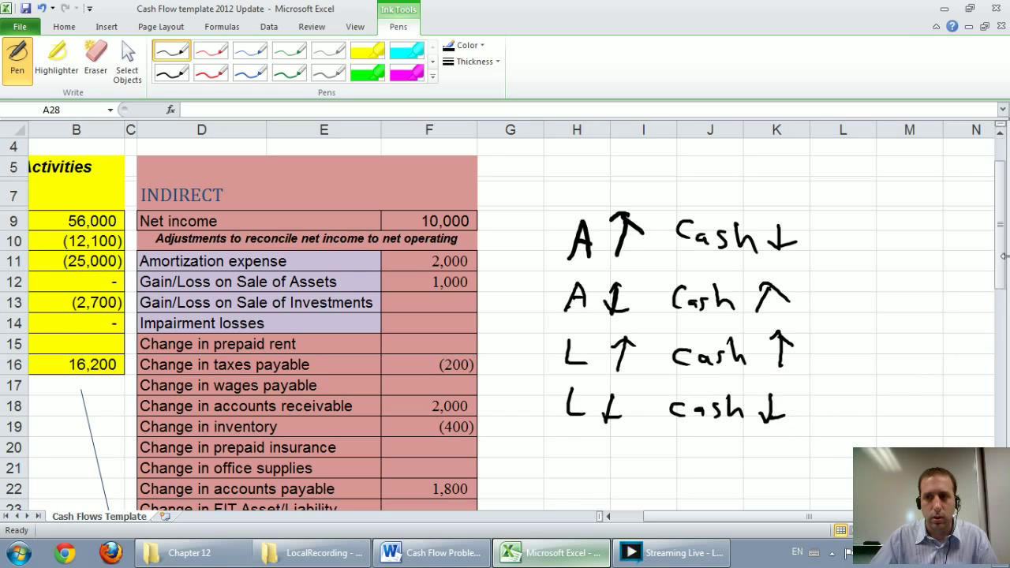
Handwrite two equity rows below the liability rows: "SE" up arrow with "Cash" up arrow, and "SE" down arrow with "Cash" down arrow
left_click_drag(1003, 265, 1001, 284)
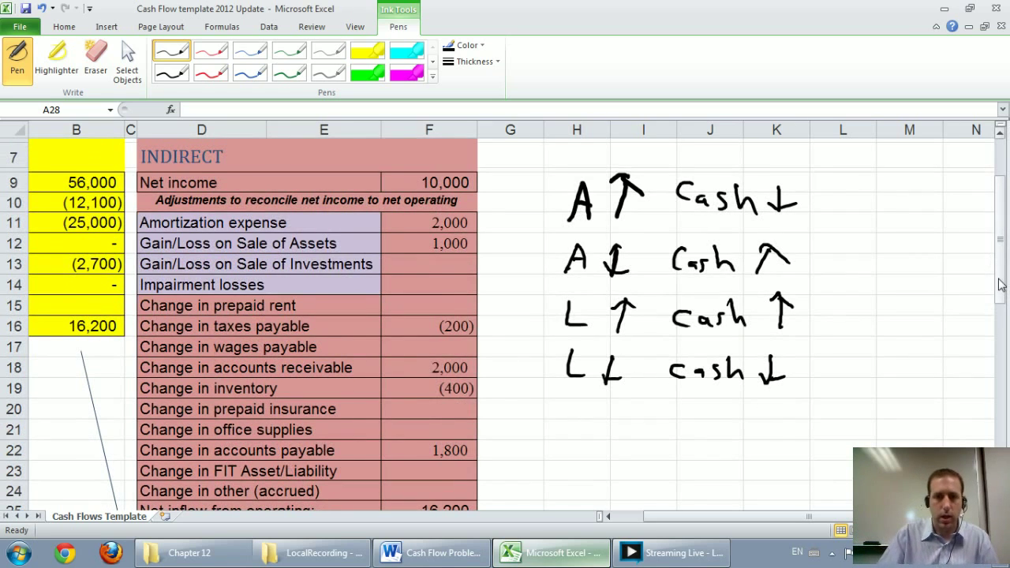
mouse_move(546, 408)
left_mouse_down()
mouse_move(581, 428)
mouse_move(621, 412)
left_mouse_up()
left_click_drag(684, 413, 679, 433)
left_click_drag(701, 424, 734, 432)
mouse_move(739, 411)
left_mouse_down()
mouse_move(763, 439)
mouse_move(775, 417)
left_mouse_up()
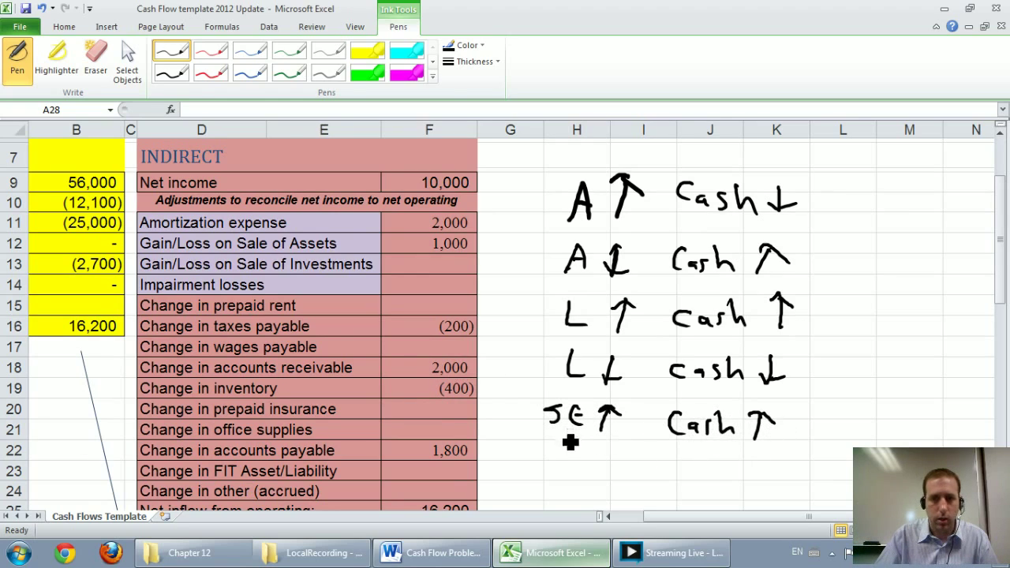
mouse_move(562, 436)
left_mouse_down()
mouse_move(550, 456)
mouse_move(602, 467)
mouse_move(614, 456)
left_mouse_up()
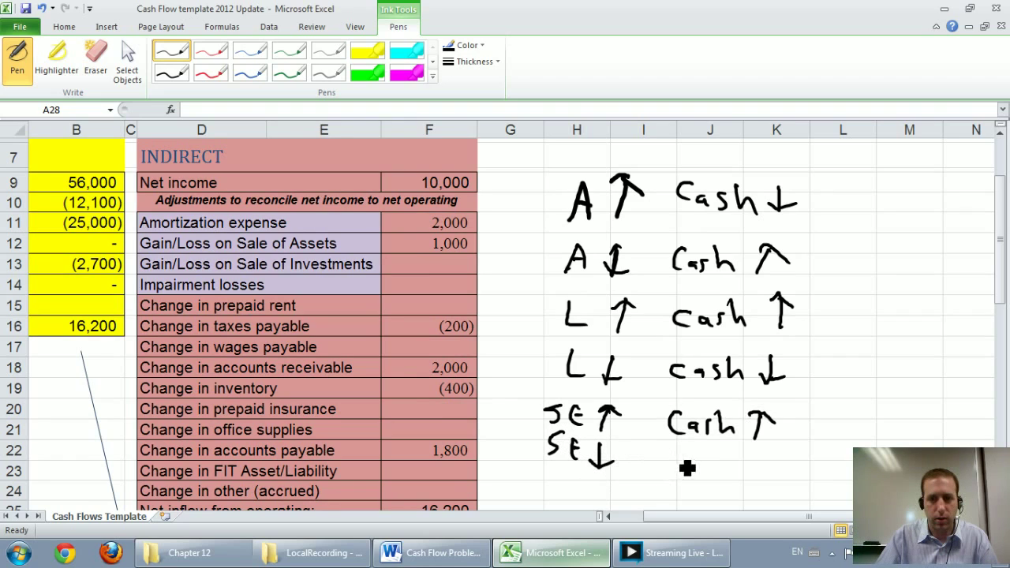
left_click_drag(680, 455, 667, 469)
left_click_drag(694, 458, 707, 469)
mouse_move(723, 450)
left_mouse_down()
mouse_move(734, 470)
mouse_move(772, 465)
left_mouse_up()
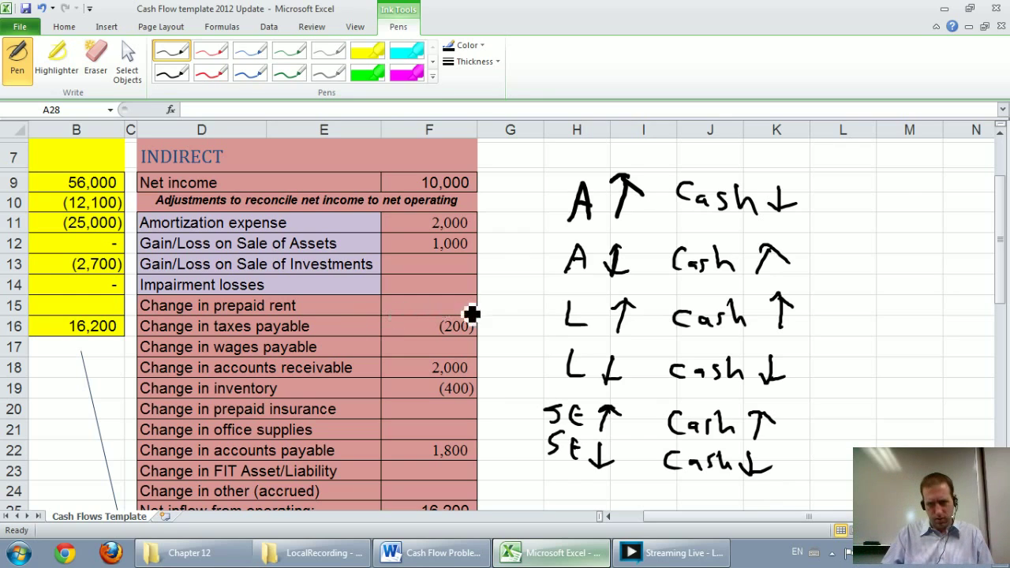
Draw small pointer arrows in front of the rows for increasing assets and increasing liabilities
left_click_drag(525, 211, 556, 205)
left_click_drag(525, 311, 563, 310)
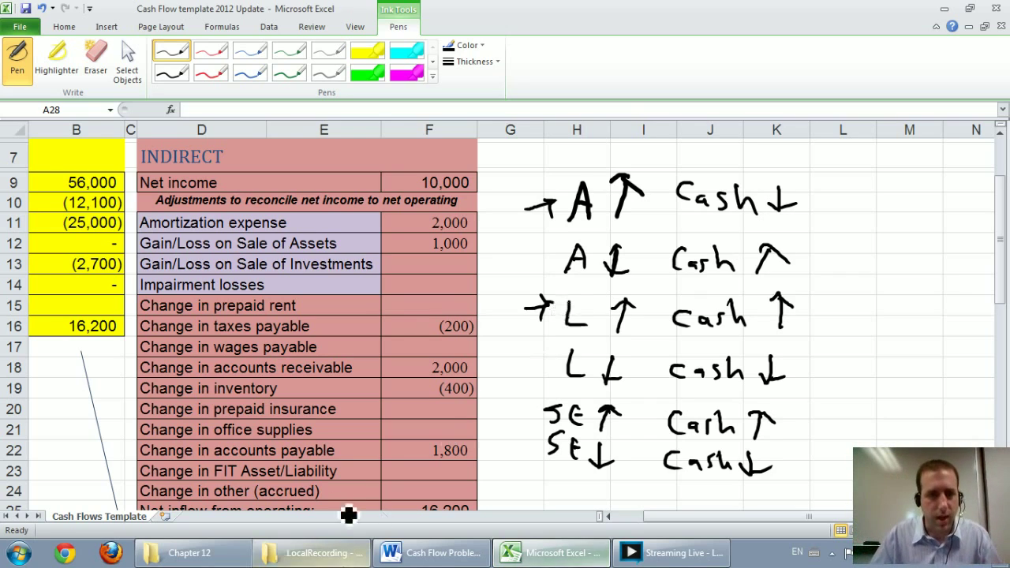
Compare the accounts receivable and inventory balances on the Word comparative balance sheet with their change amounts in F18 and F19 of the Excel template
left_click(424, 555)
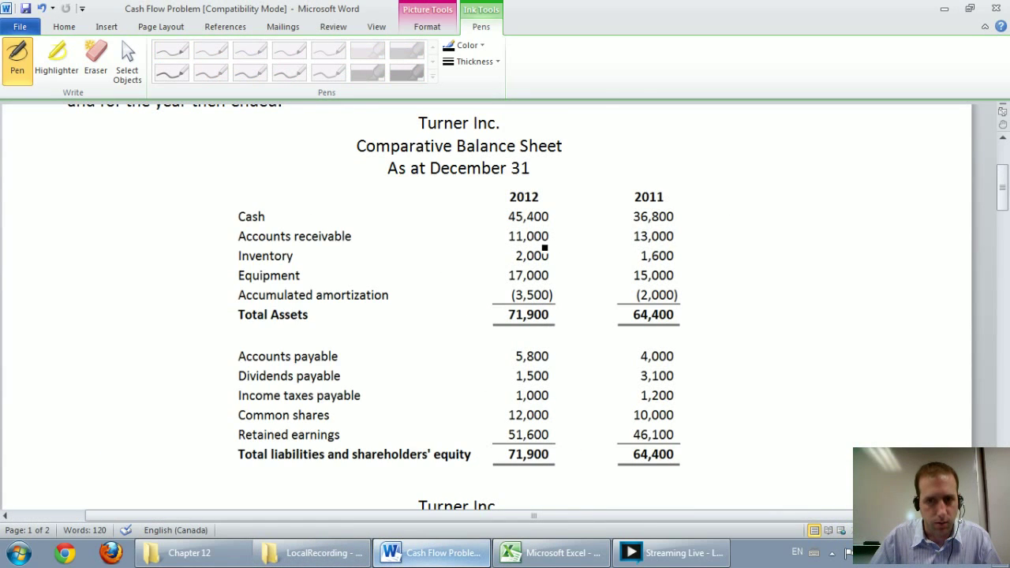
left_click(553, 553)
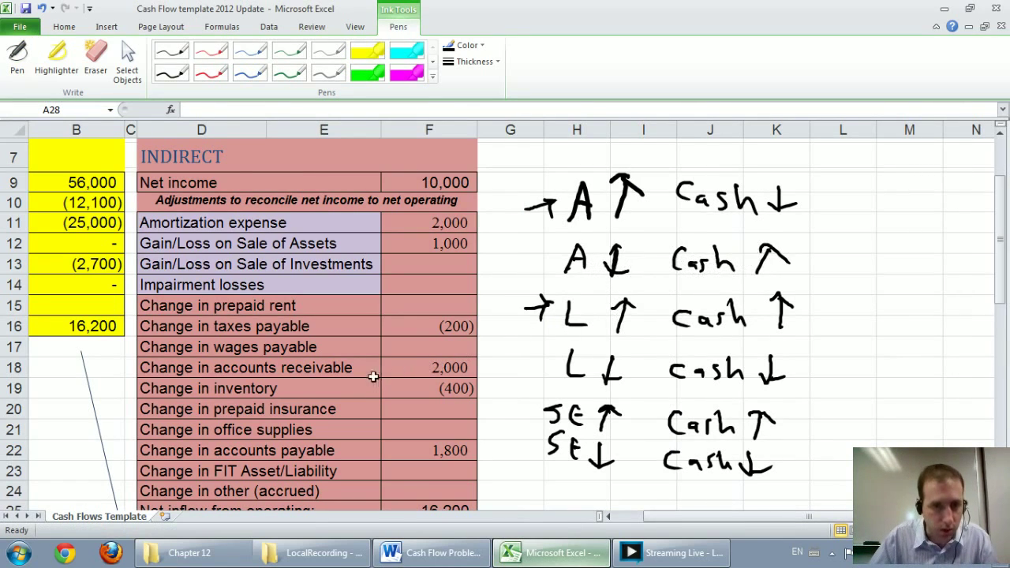
left_click(427, 367)
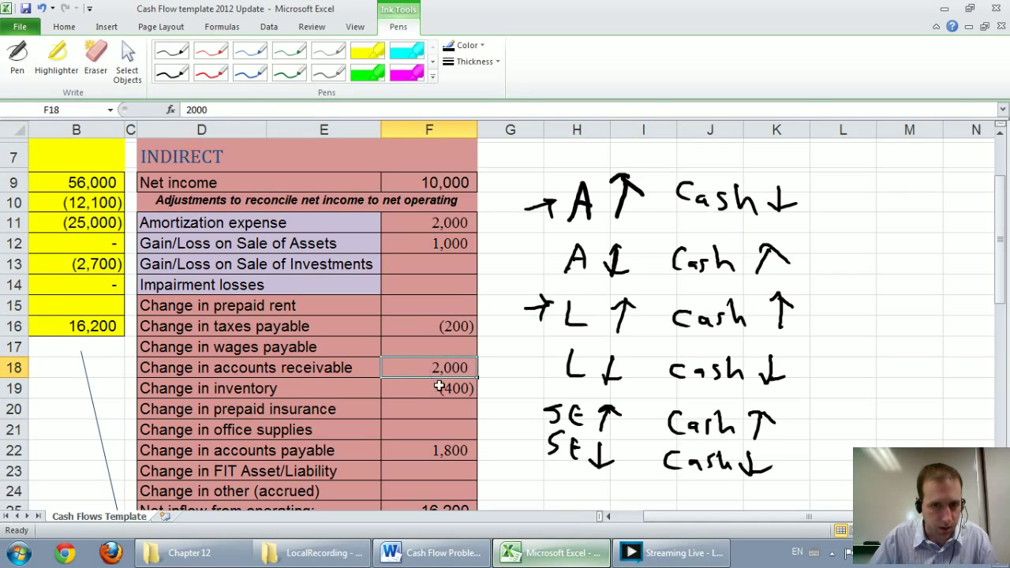
left_click(461, 548)
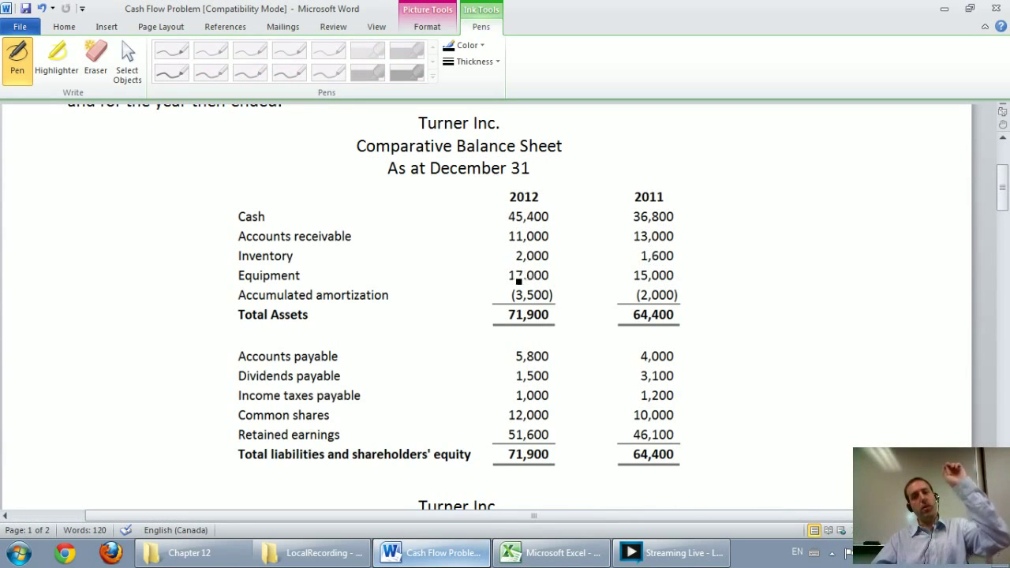
left_click(553, 553)
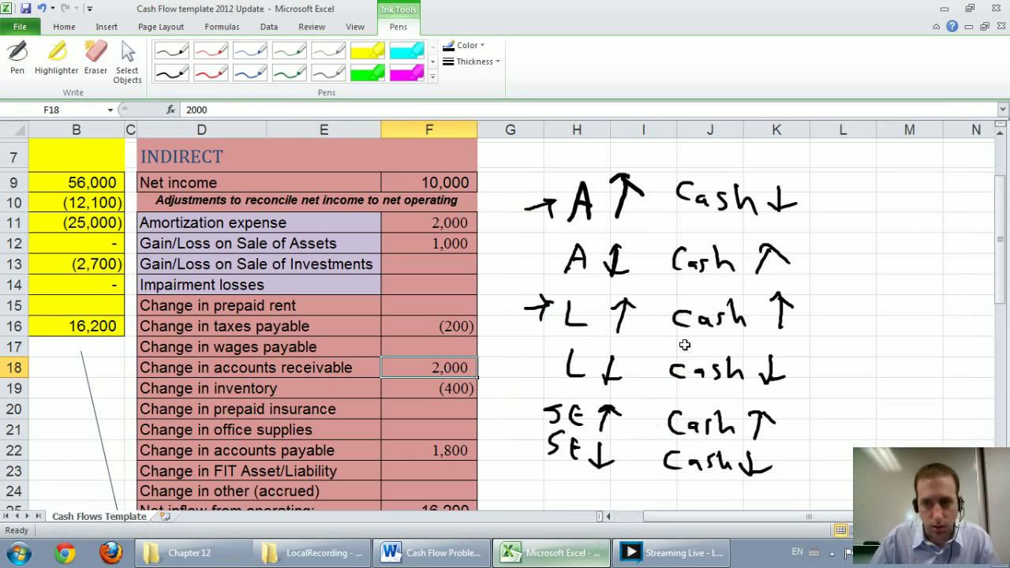
left_click(453, 388)
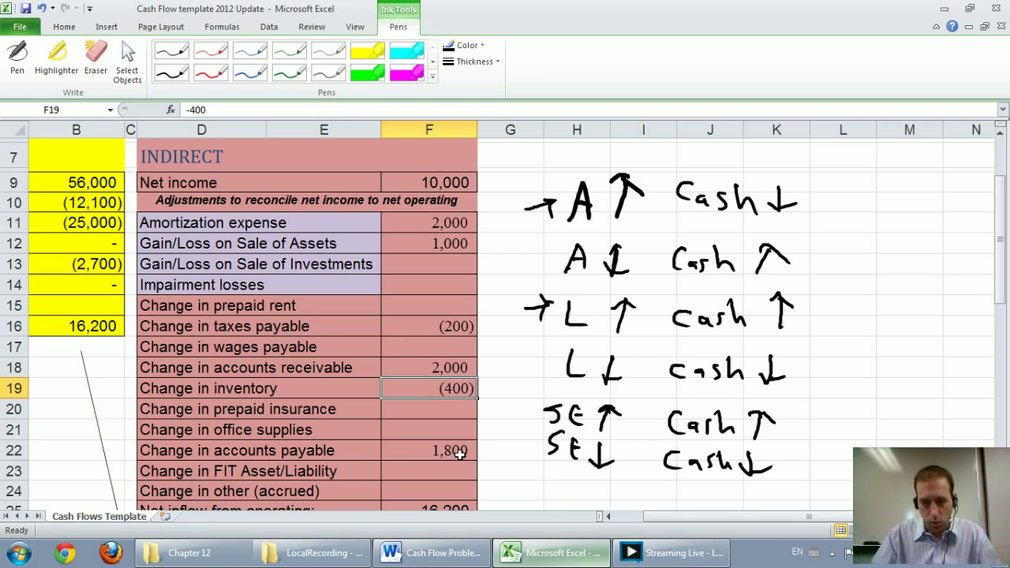
Draw a large black closing curly brace around the six handwritten rows, on the side of the Cash notes
left_click(186, 57)
mouse_move(802, 172)
left_mouse_down()
mouse_move(833, 231)
mouse_move(849, 310)
mouse_move(832, 343)
mouse_move(807, 479)
mouse_move(781, 476)
left_mouse_up()
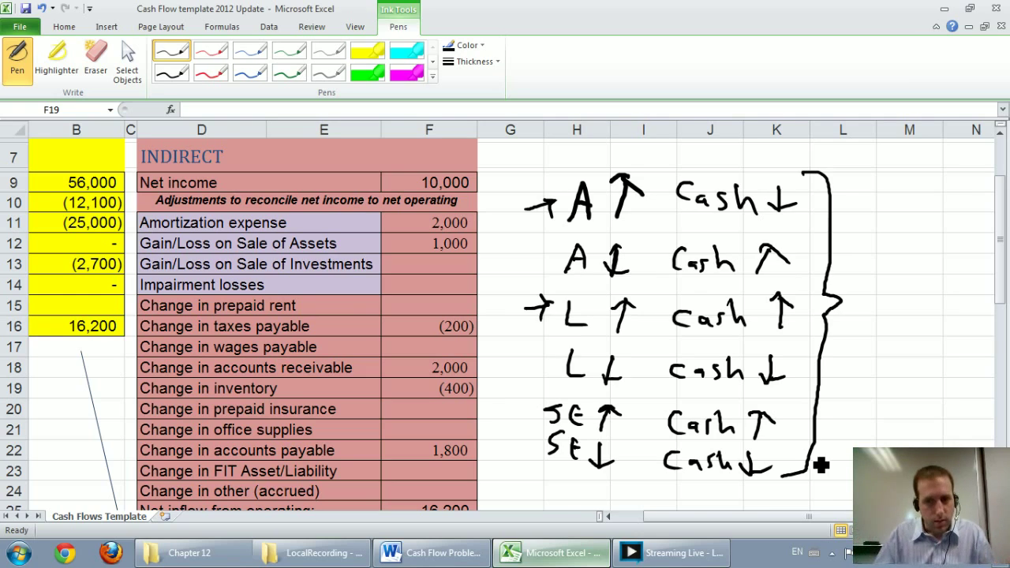
Go to the Cash flows from Investing Activities section below the completed operating section
left_click(608, 516)
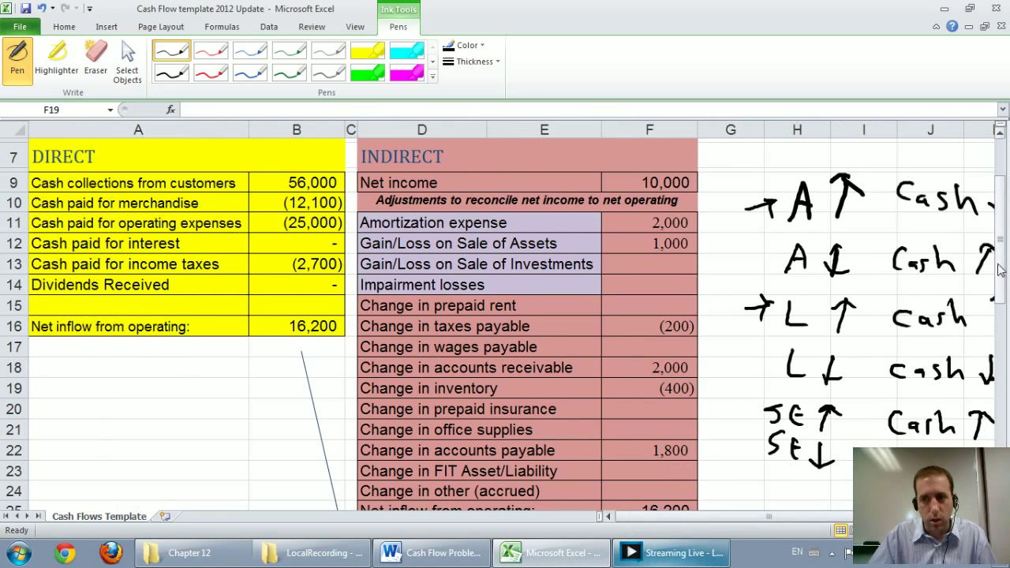
left_click_drag(1000, 270, 979, 424)
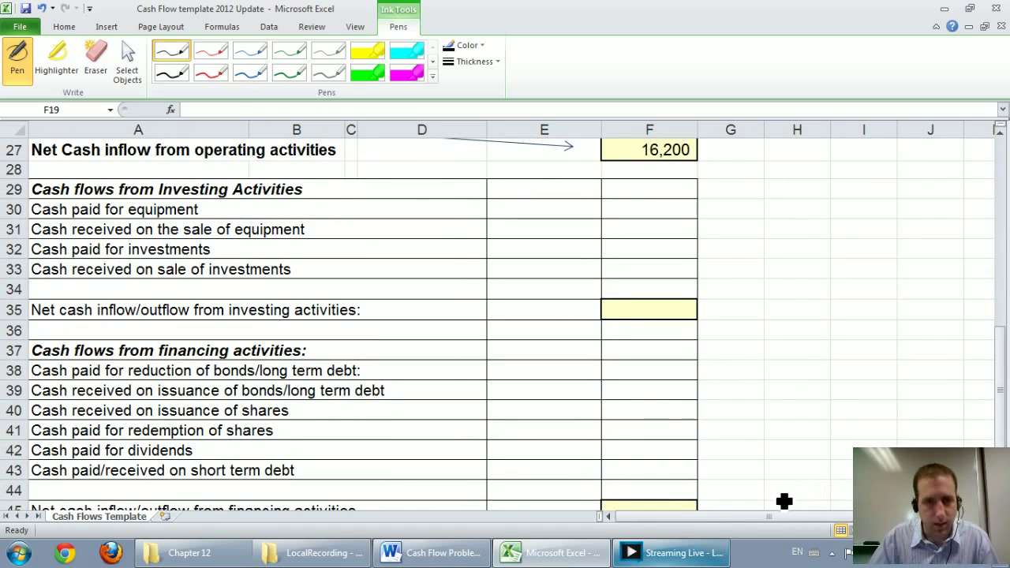